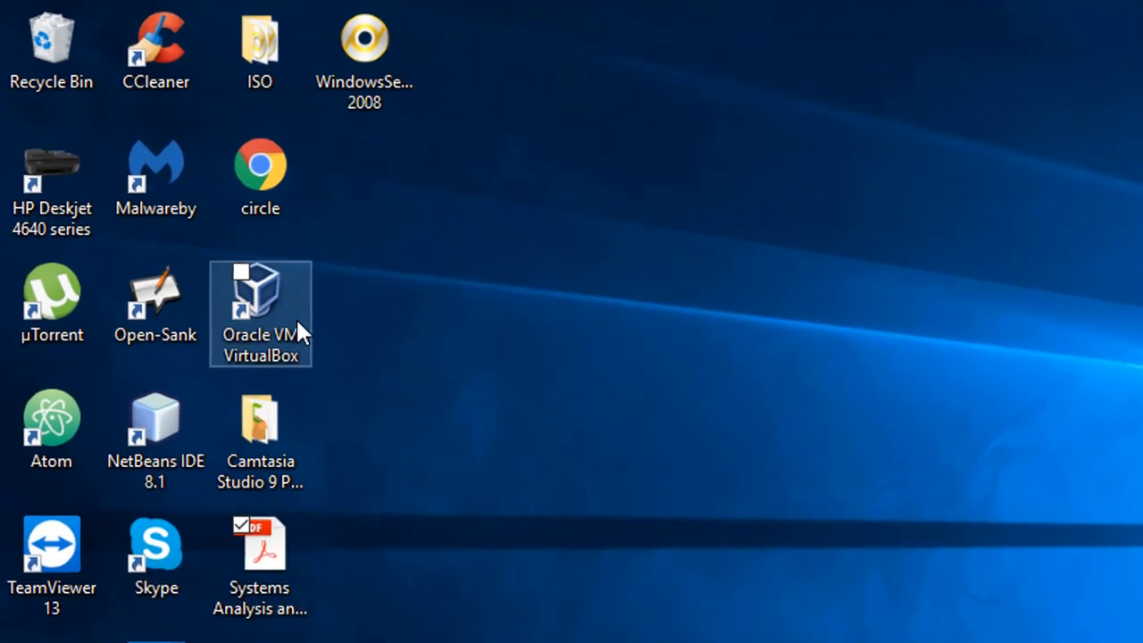
Step: Launch Oracle VM VirtualBox Manager from the taskbar, showing its empty welcome page
{"action": "left_click", "coordinate": [242, 260]}
{"action": "left_click", "coordinate": [321, 258]}
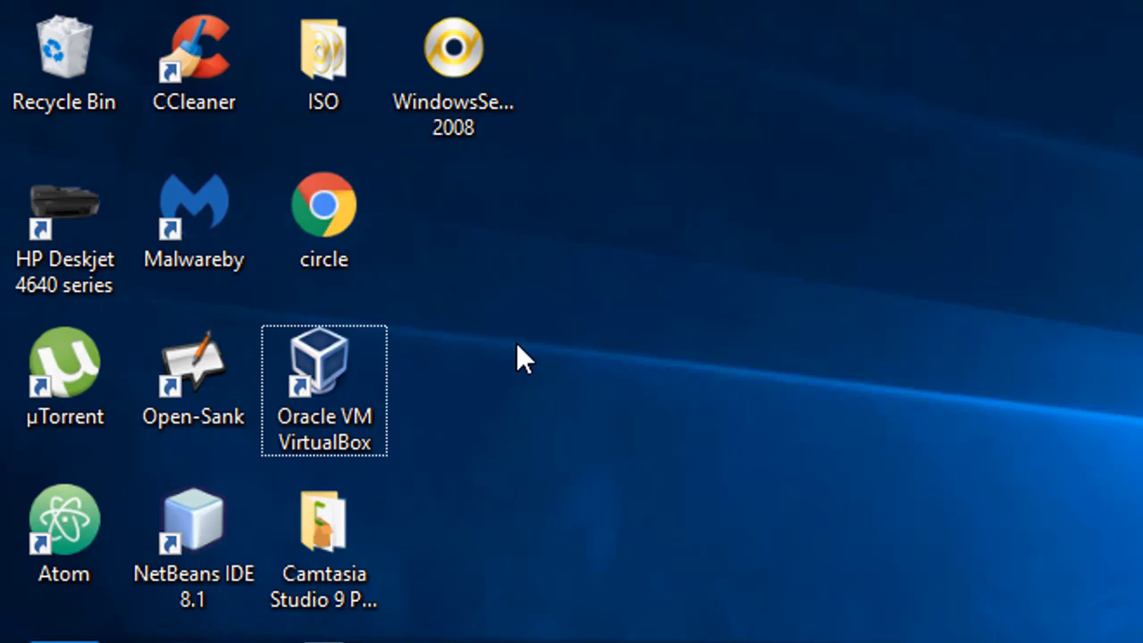
{"action": "left_click", "coordinate": [485, 102]}
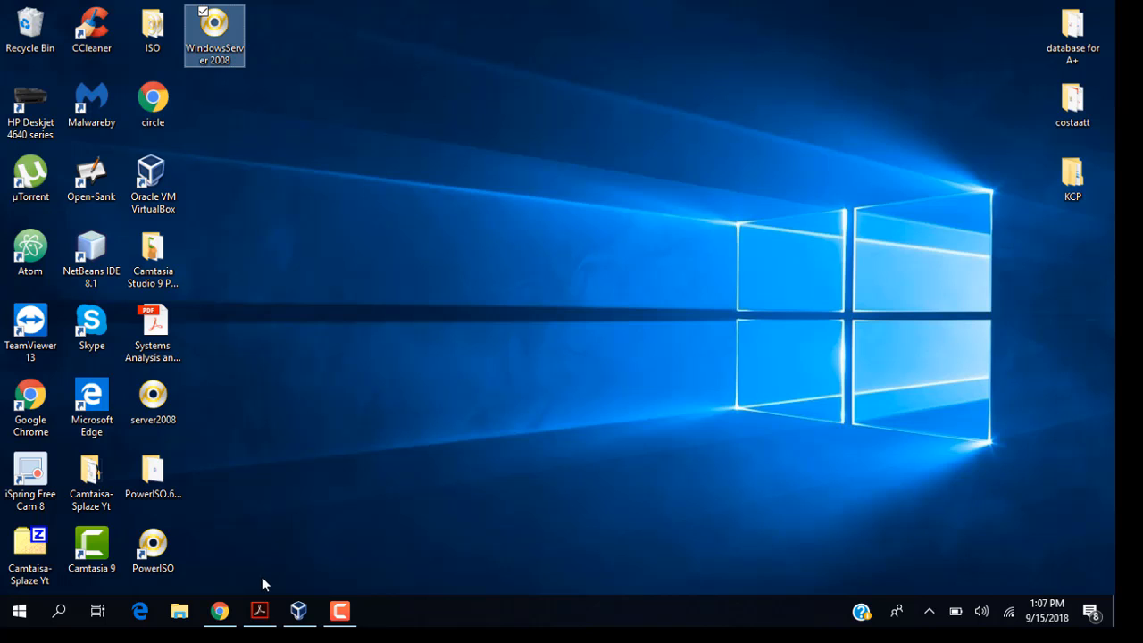
{"action": "left_click", "coordinate": [298, 611]}
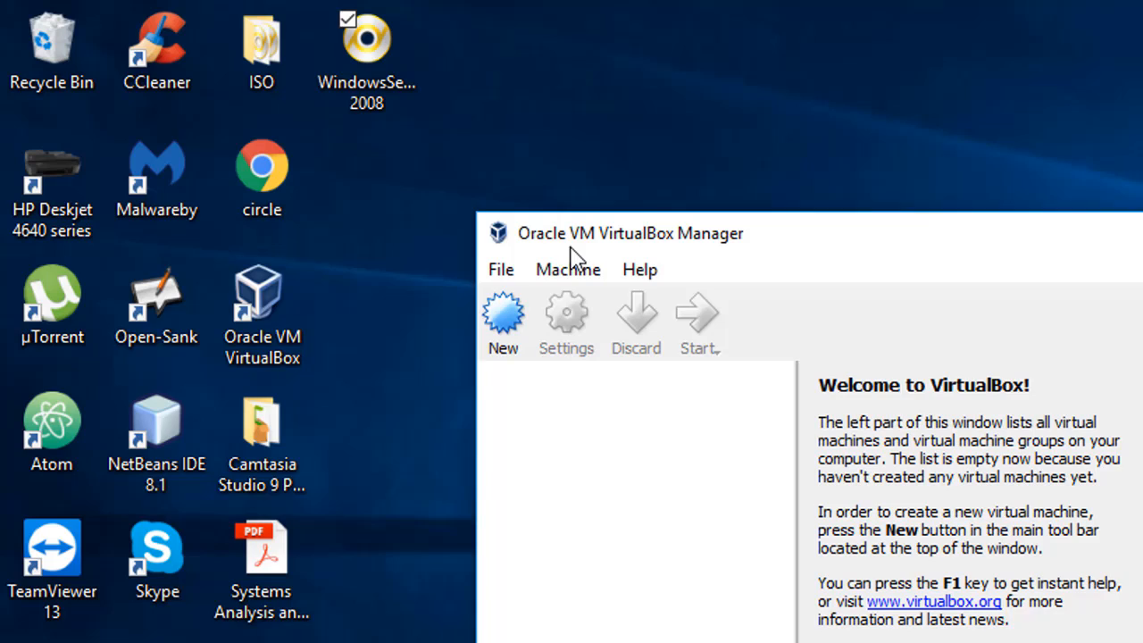
{"action": "left_click", "coordinate": [505, 273]}
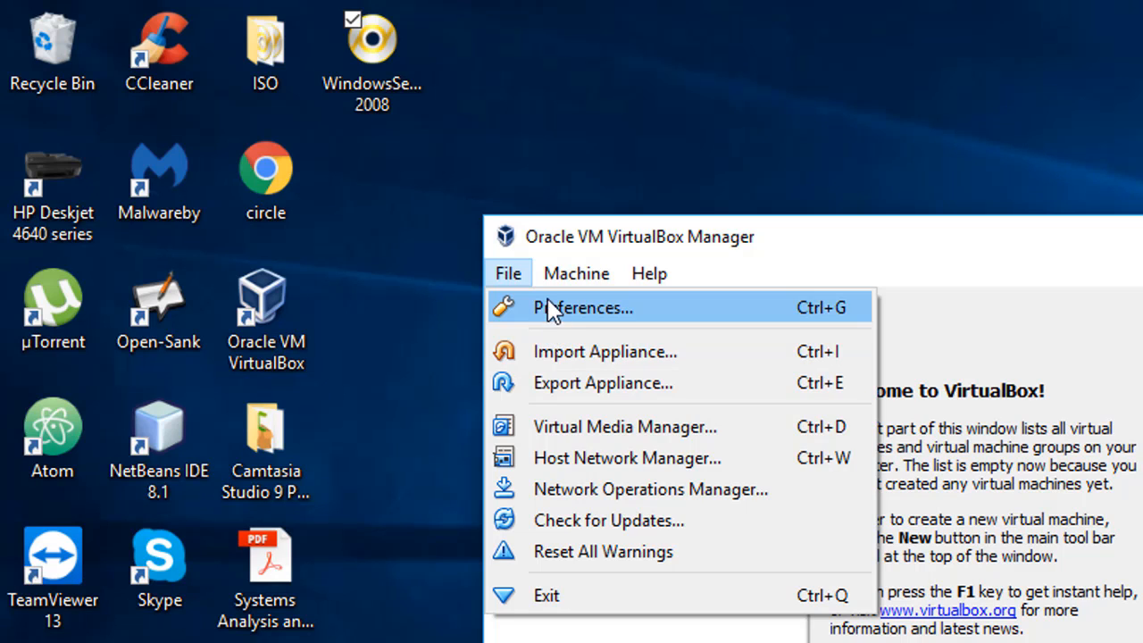
{"action": "mouse_move", "coordinate": [571, 275]}
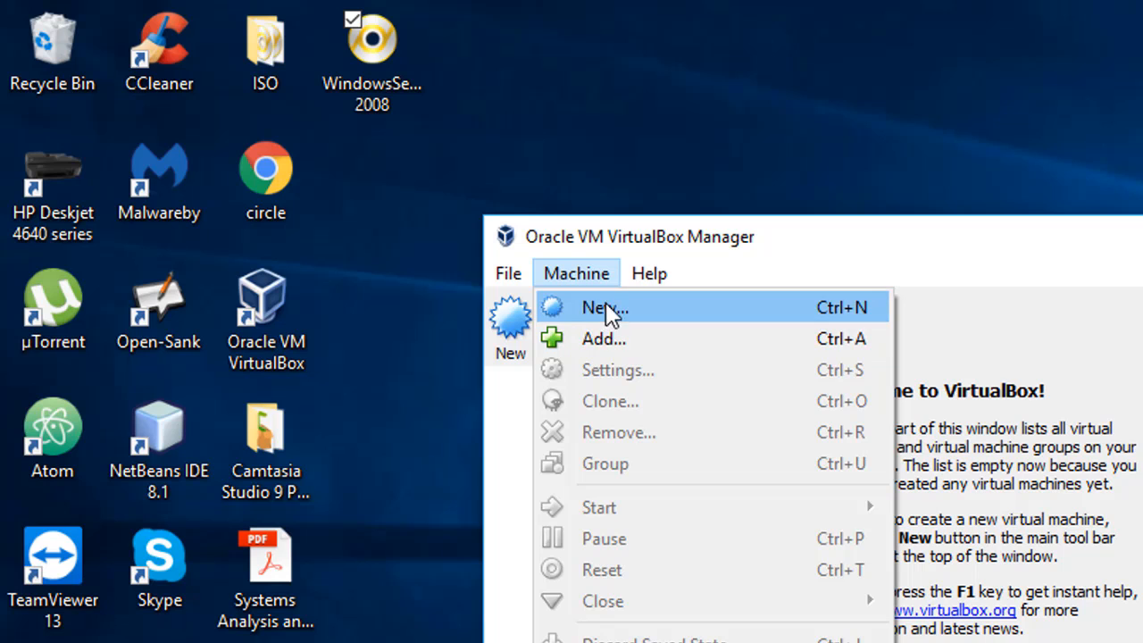
{"action": "mouse_move", "coordinate": [651, 284]}
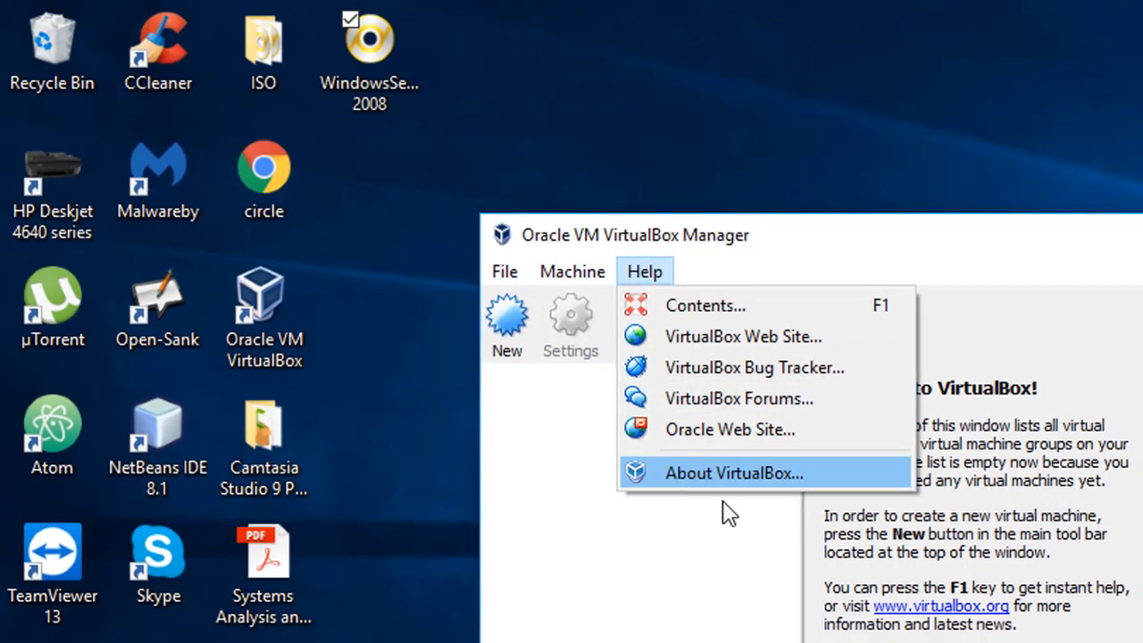
{"action": "left_click", "coordinate": [723, 548]}
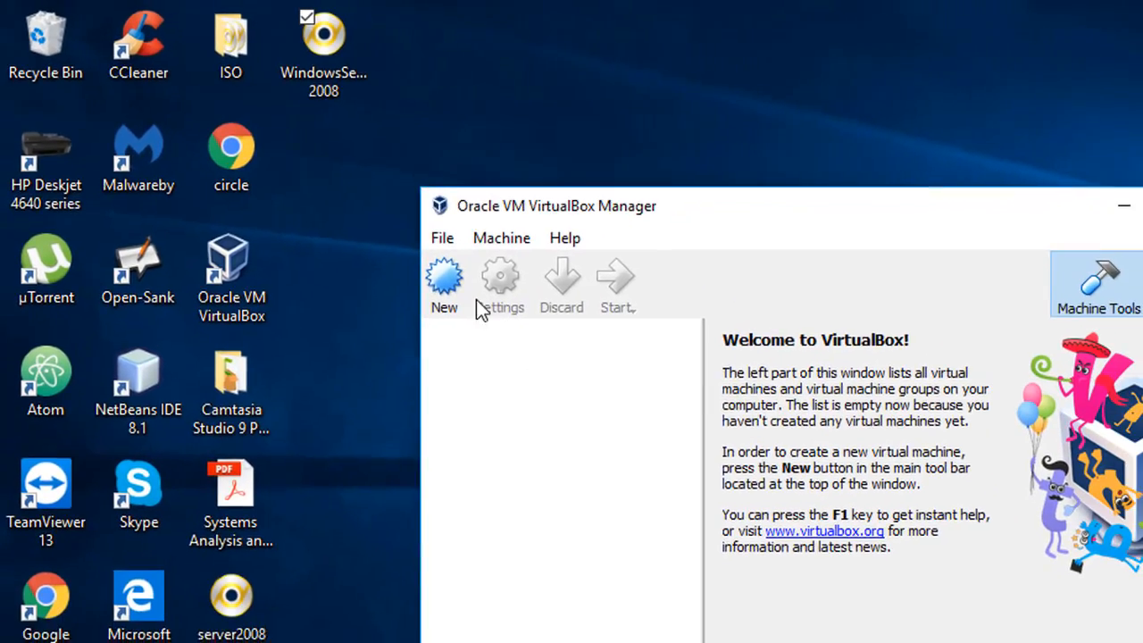
Step: Create a new machine named server08, type Microsoft Windows, version Windows 2008 (32-bit)
{"action": "left_click", "coordinate": [402, 257]}
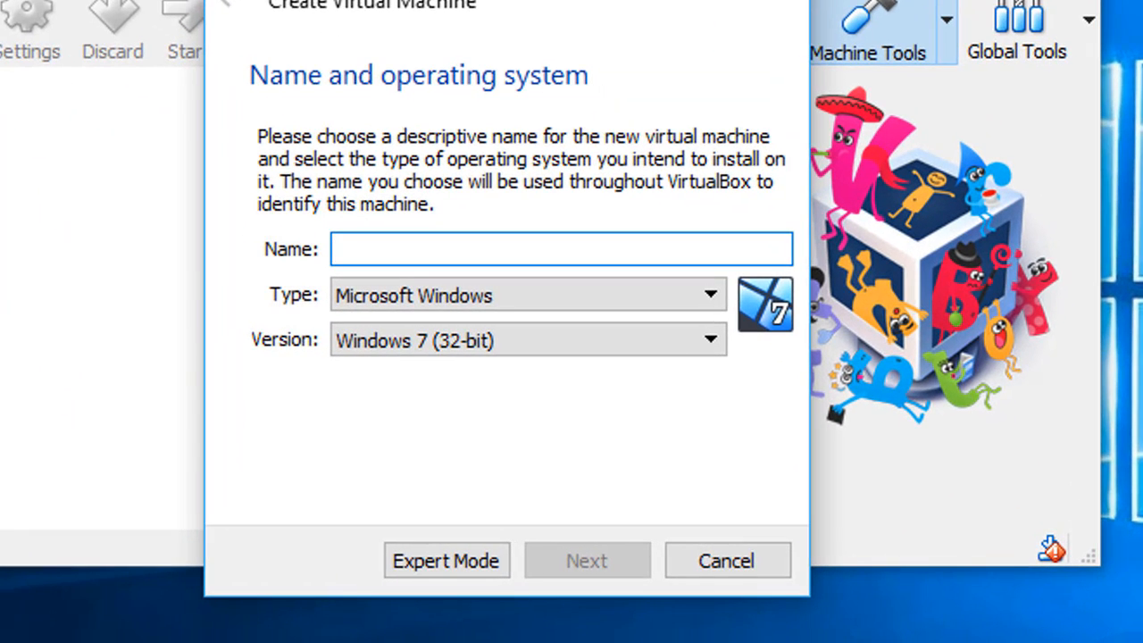
{"action": "type", "text": "se"}
{"action": "type", "text": "r"}
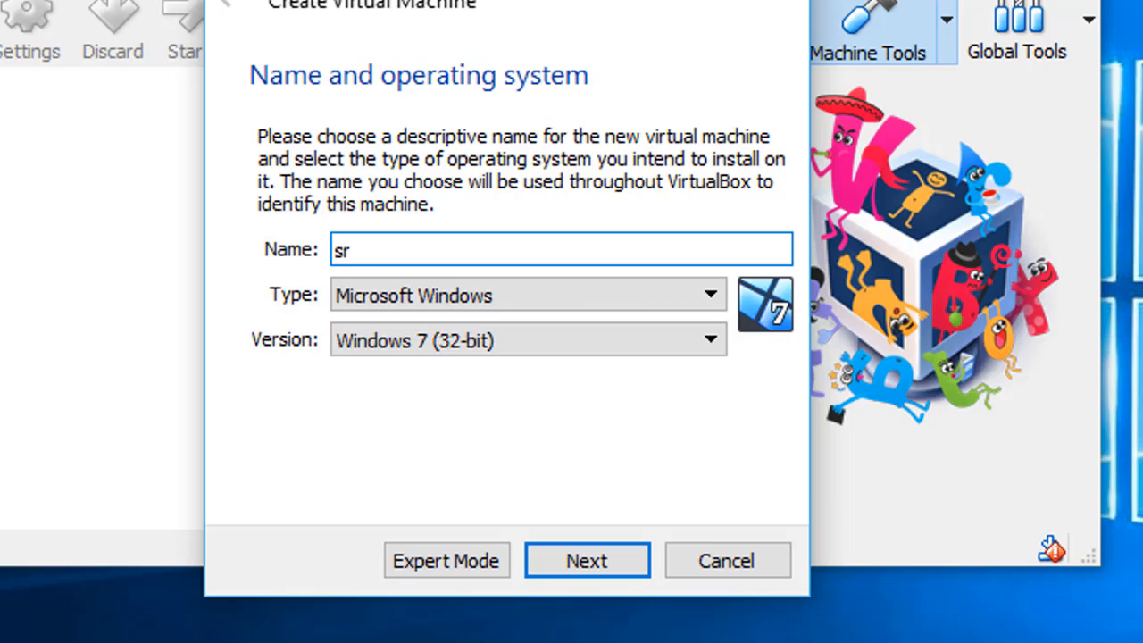
{"action": "key", "text": "BackSpace"}
{"action": "type", "text": "erver08"}
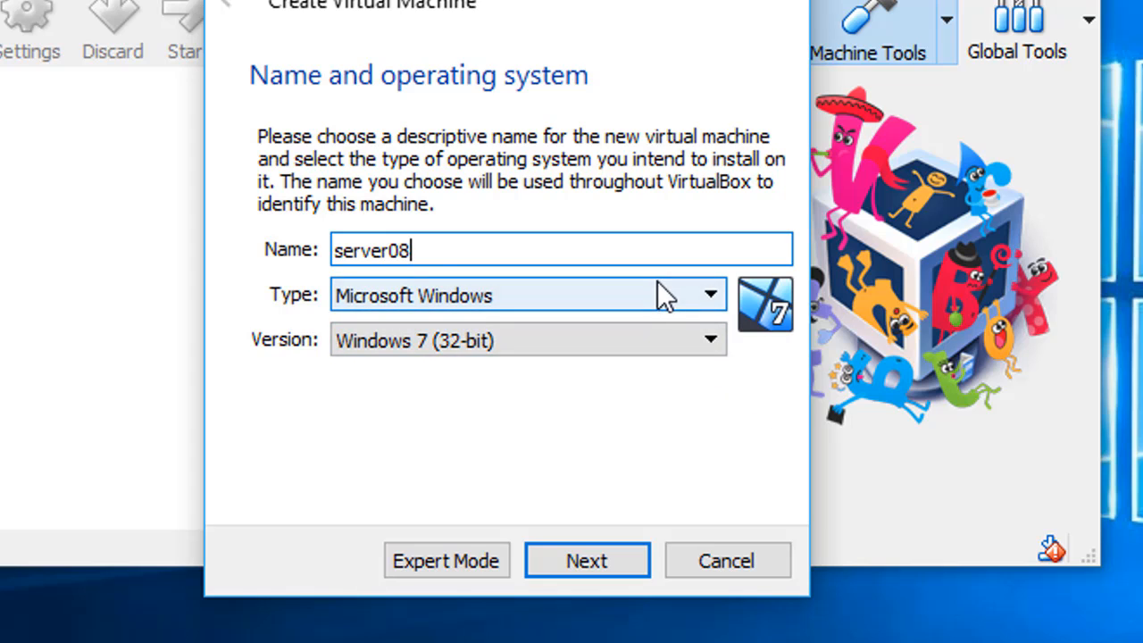
{"action": "left_click", "coordinate": [691, 297]}
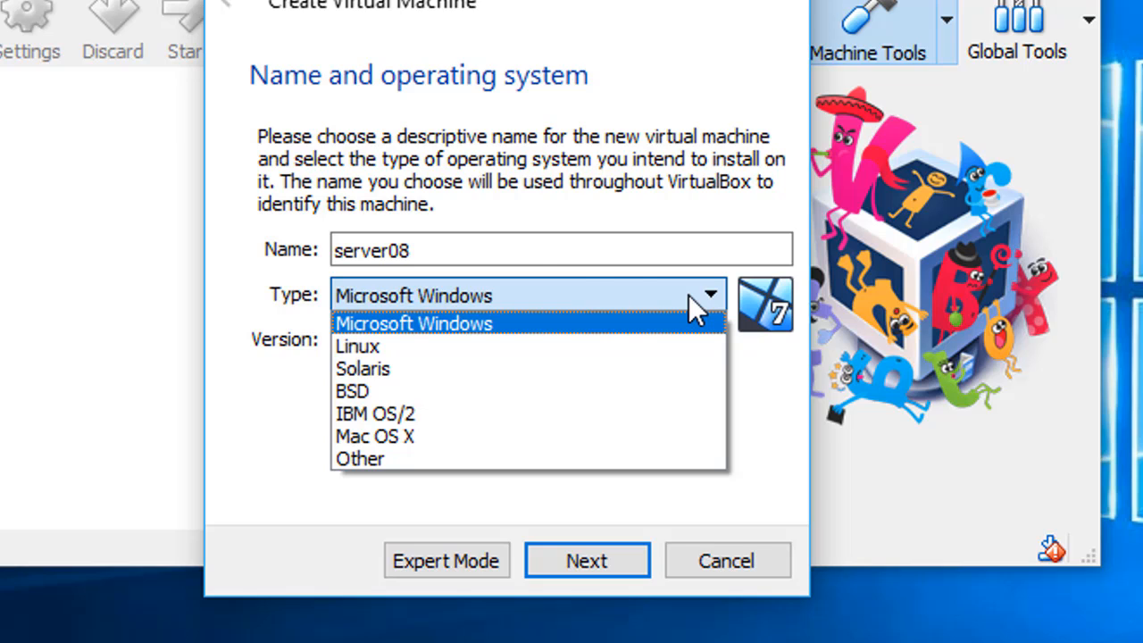
{"action": "left_click", "coordinate": [507, 318]}
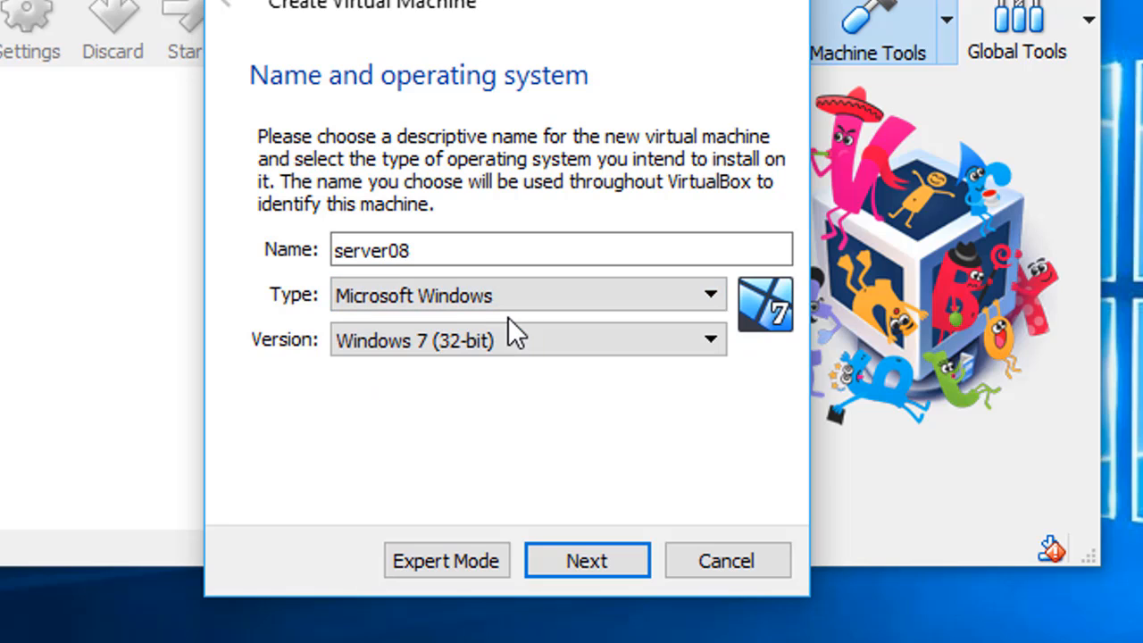
{"action": "left_click", "coordinate": [691, 344]}
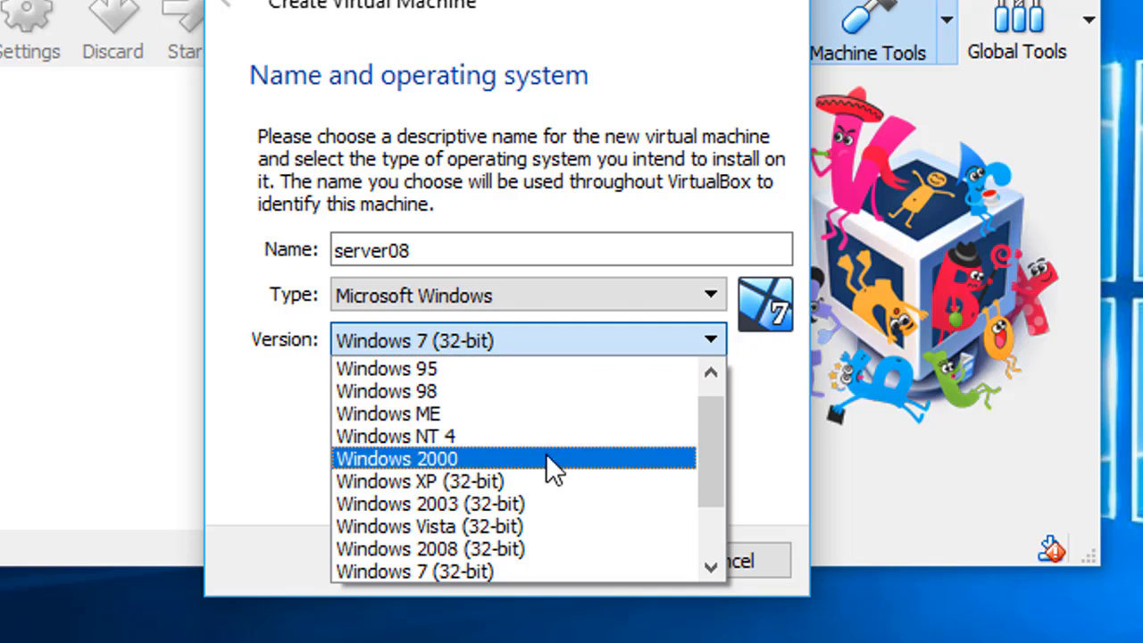
{"action": "left_click", "coordinate": [512, 551]}
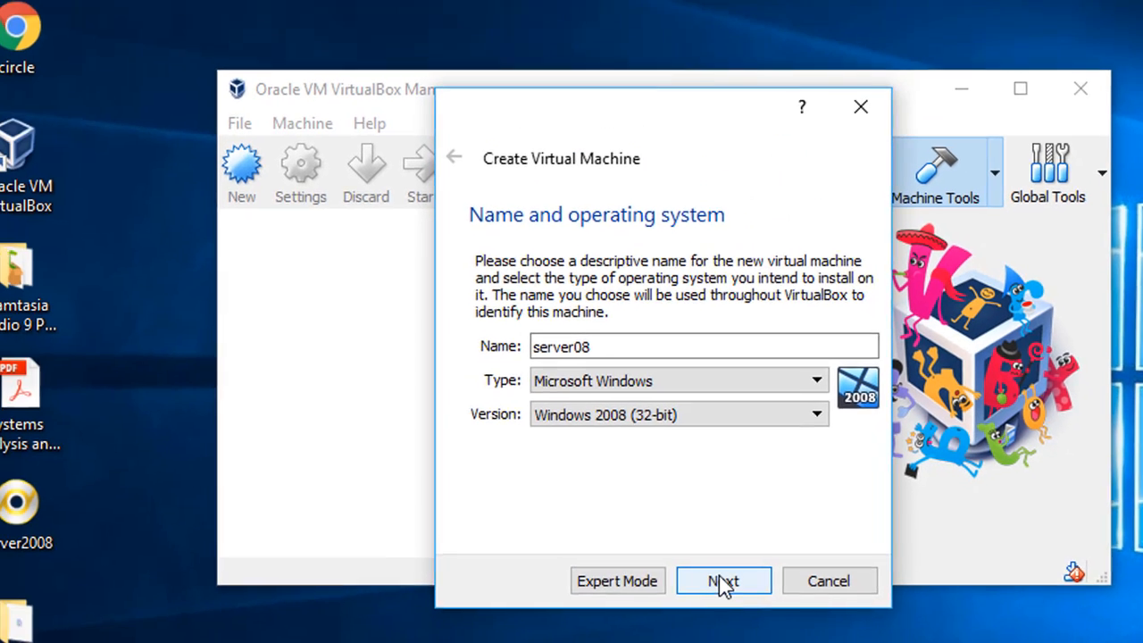
Step: Accept 1024 MB of memory and choose to create a new virtual hard disk
{"action": "left_click", "coordinate": [586, 563]}
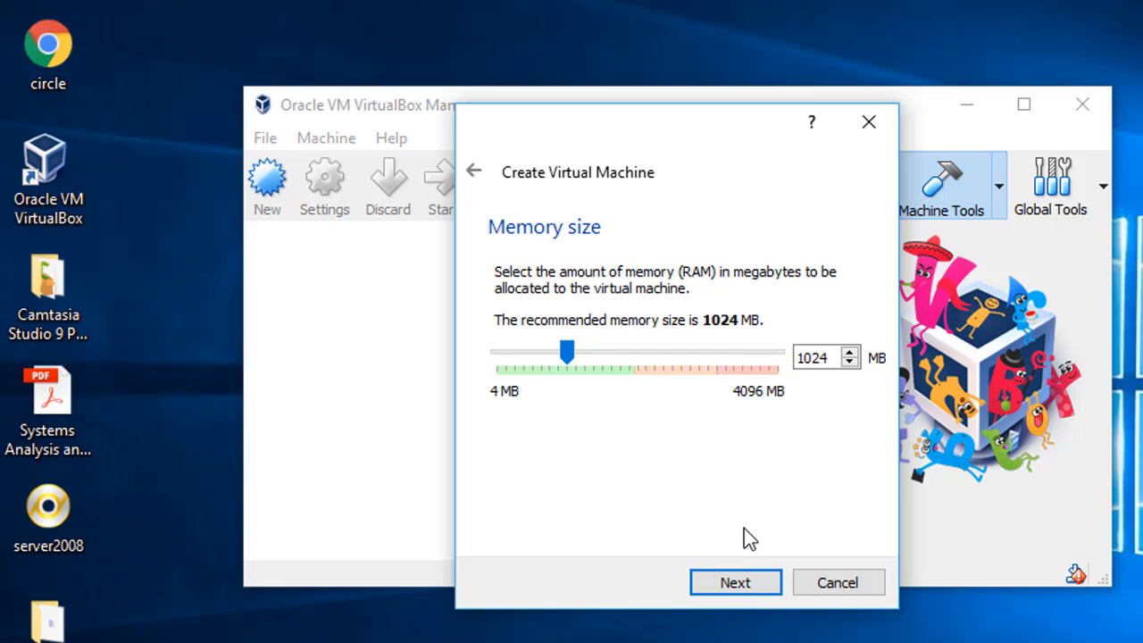
{"action": "left_click", "coordinate": [744, 587]}
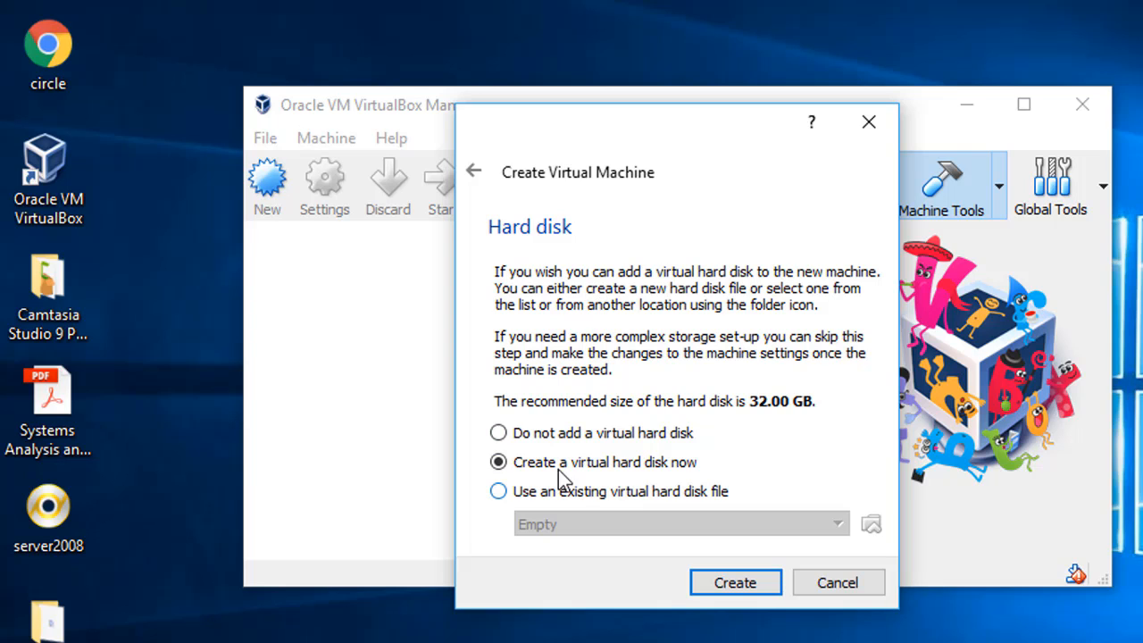
{"action": "left_click", "coordinate": [735, 582]}
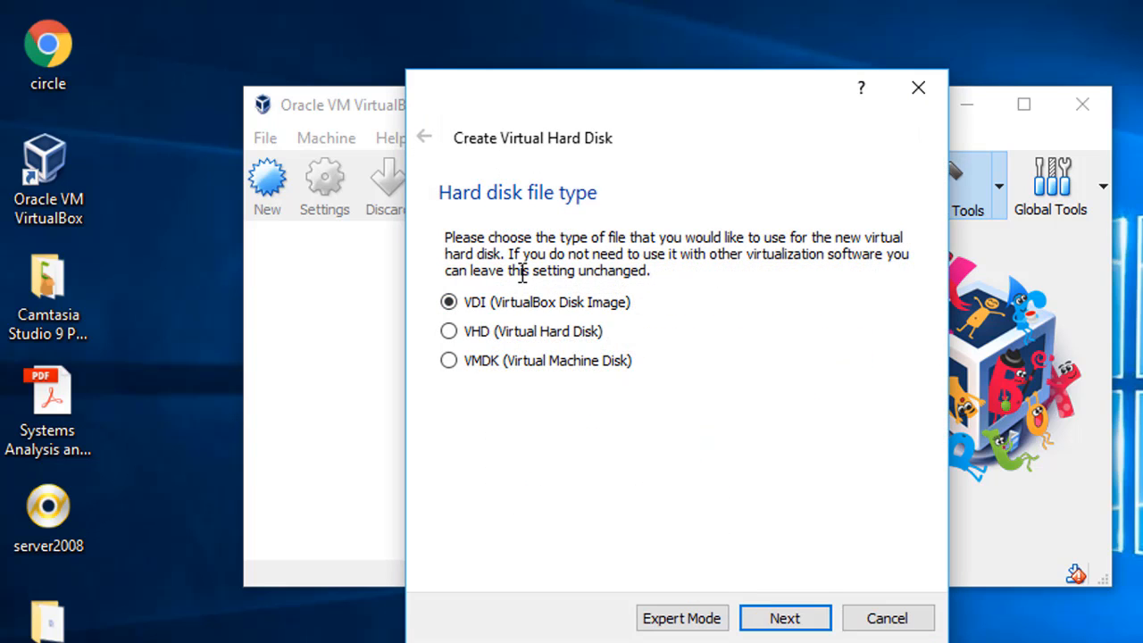
Step: Create server08's disk as a fixed-size 32.00 GB VHD file named server08
{"action": "left_click", "coordinate": [451, 333]}
{"action": "left_click", "coordinate": [794, 618]}
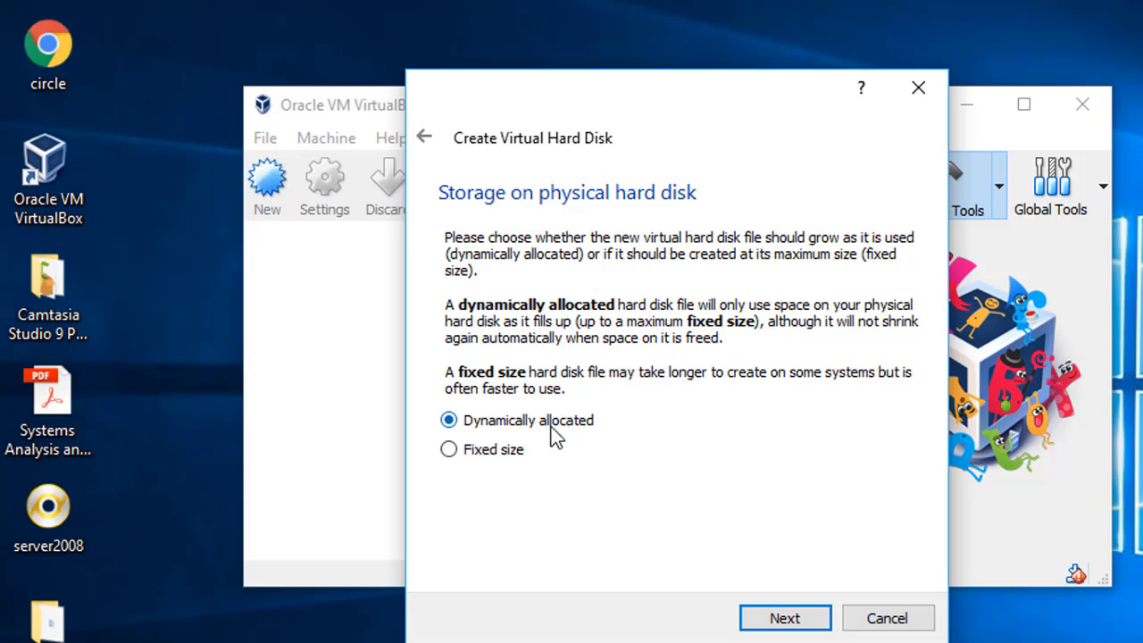
{"action": "left_click", "coordinate": [487, 453]}
{"action": "left_click", "coordinate": [782, 616]}
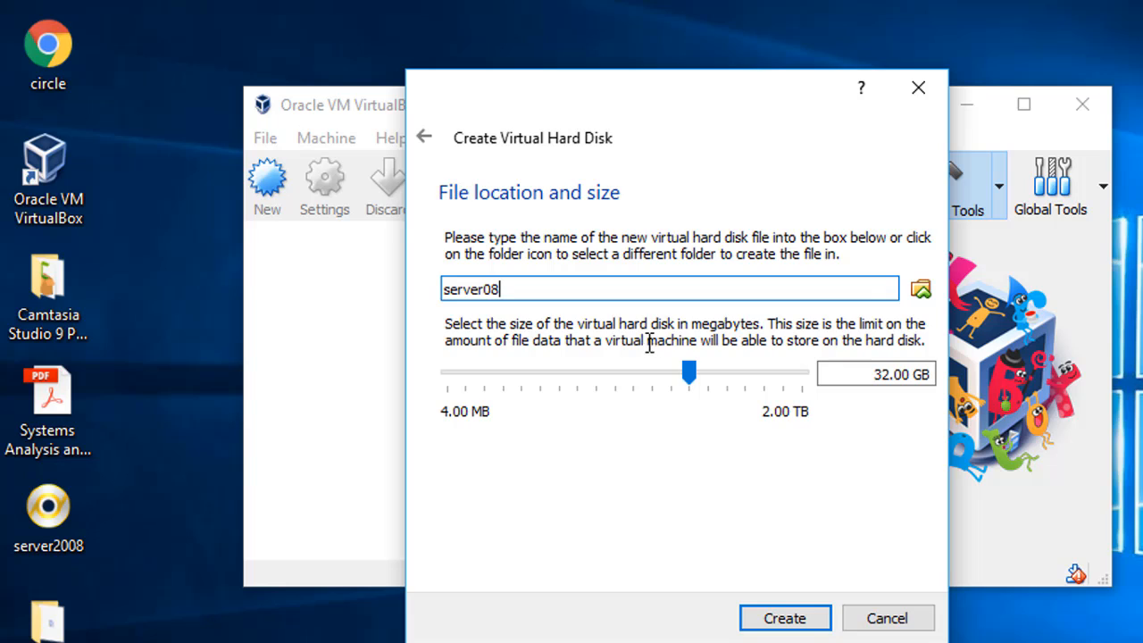
{"action": "left_click", "coordinate": [780, 622]}
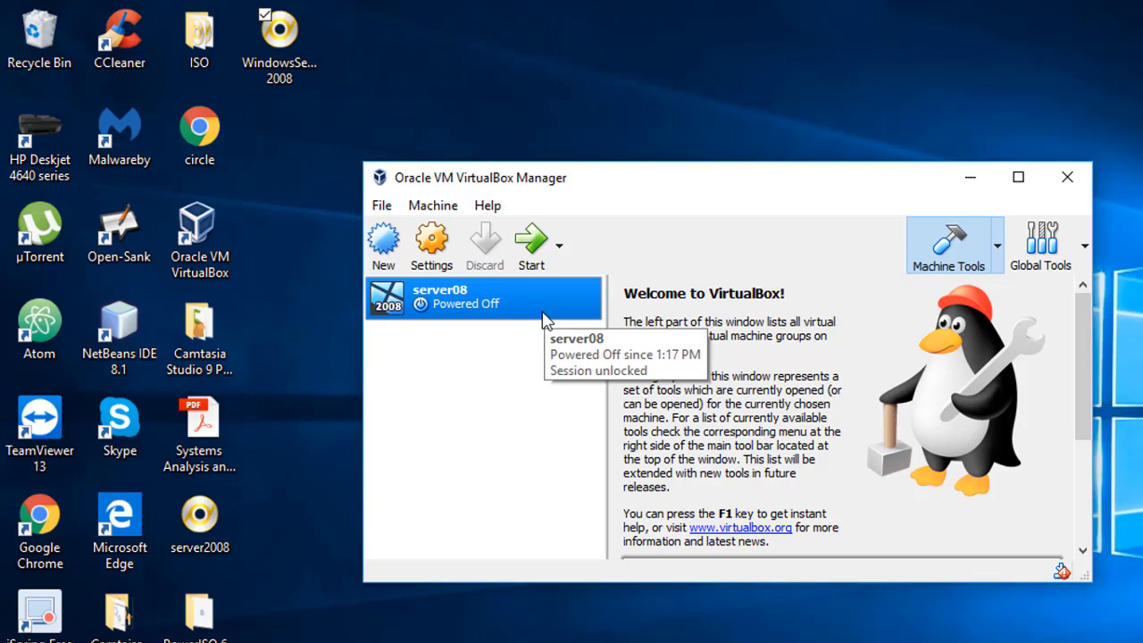
Step: Check server08's context menu, then open its Settings dialog
{"action": "right_click", "coordinate": [517, 299]}
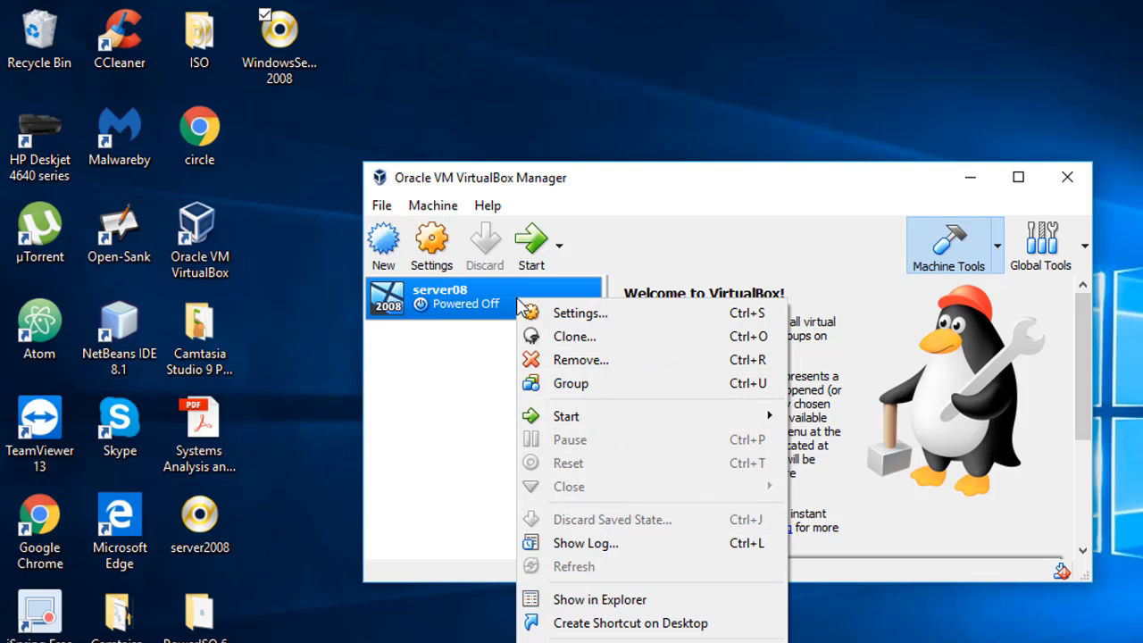
{"action": "left_click", "coordinate": [511, 409]}
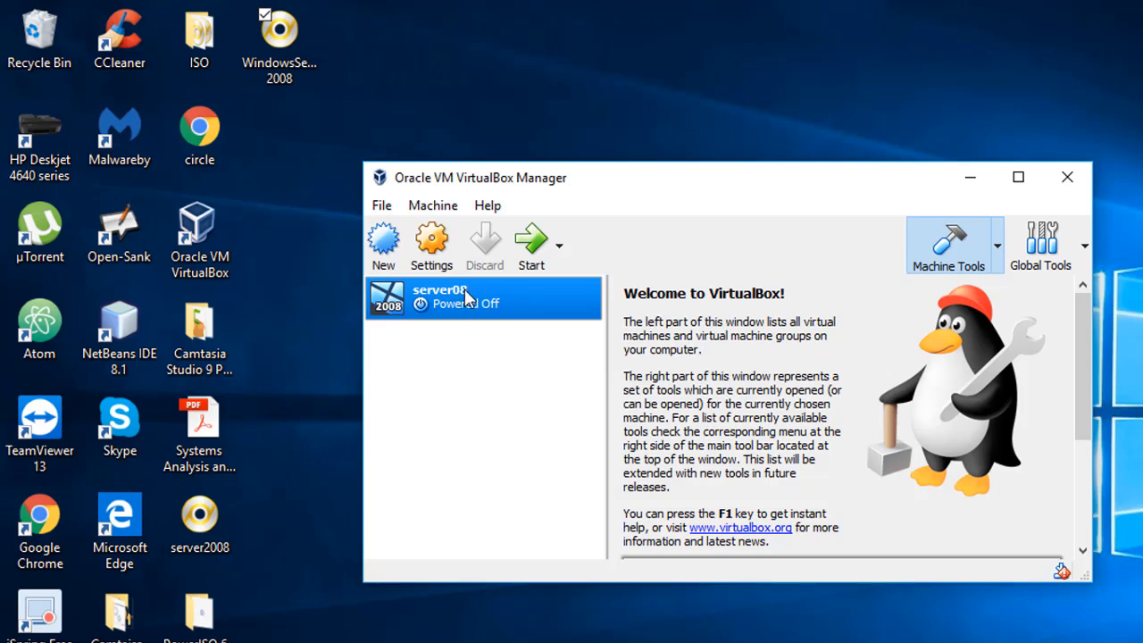
{"action": "left_click", "coordinate": [443, 250]}
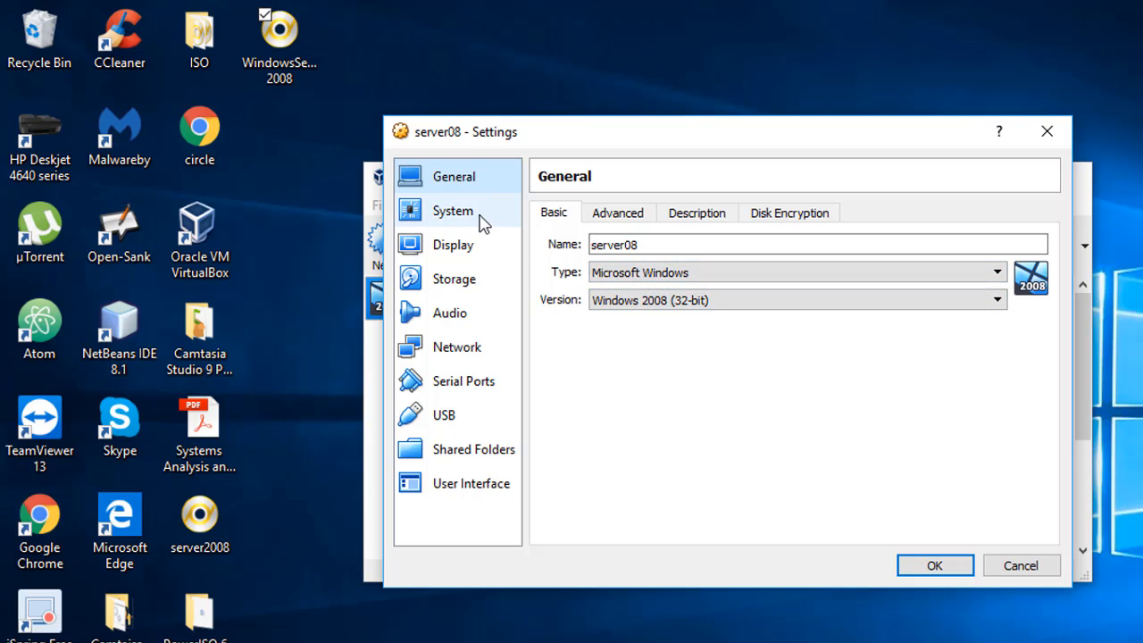
{"action": "left_click", "coordinate": [474, 347]}
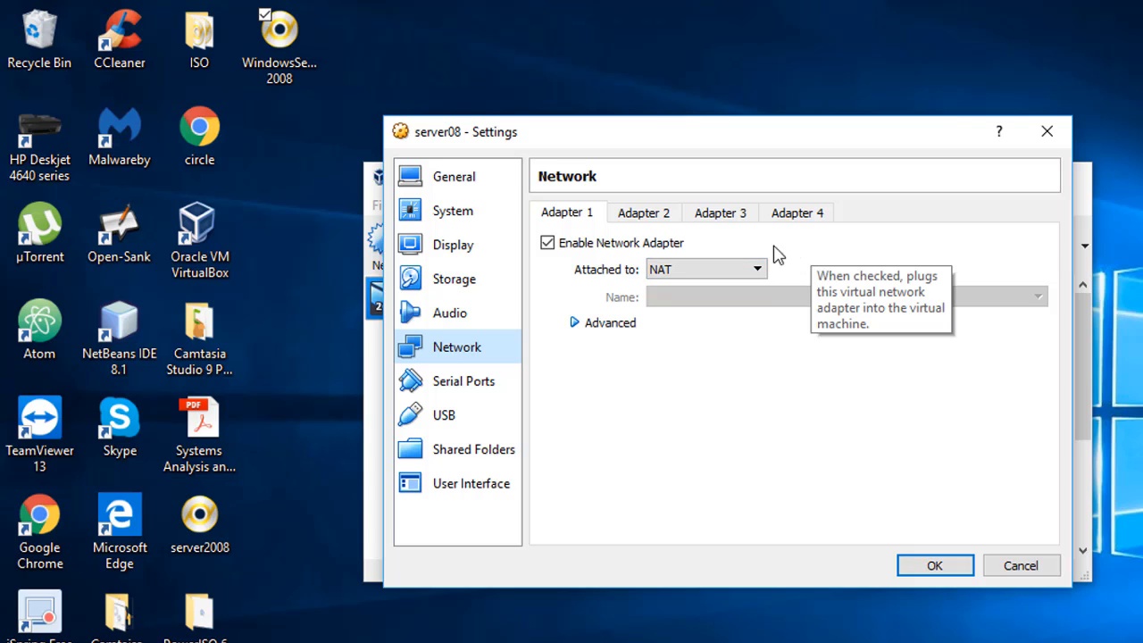
{"action": "left_click", "coordinate": [633, 325]}
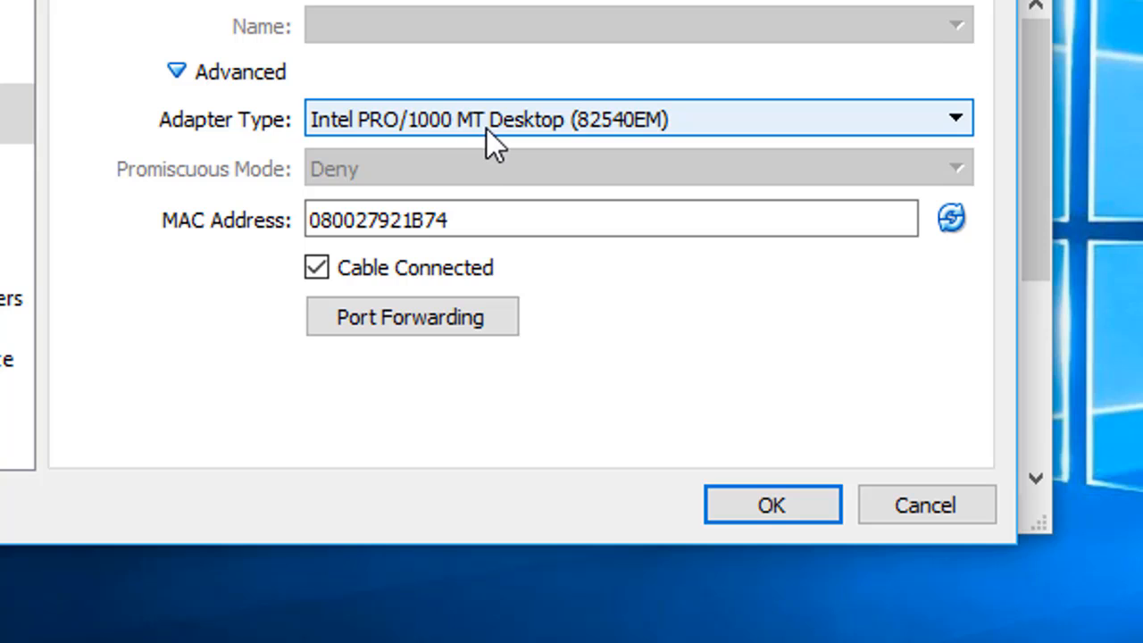
{"action": "left_click", "coordinate": [953, 115]}
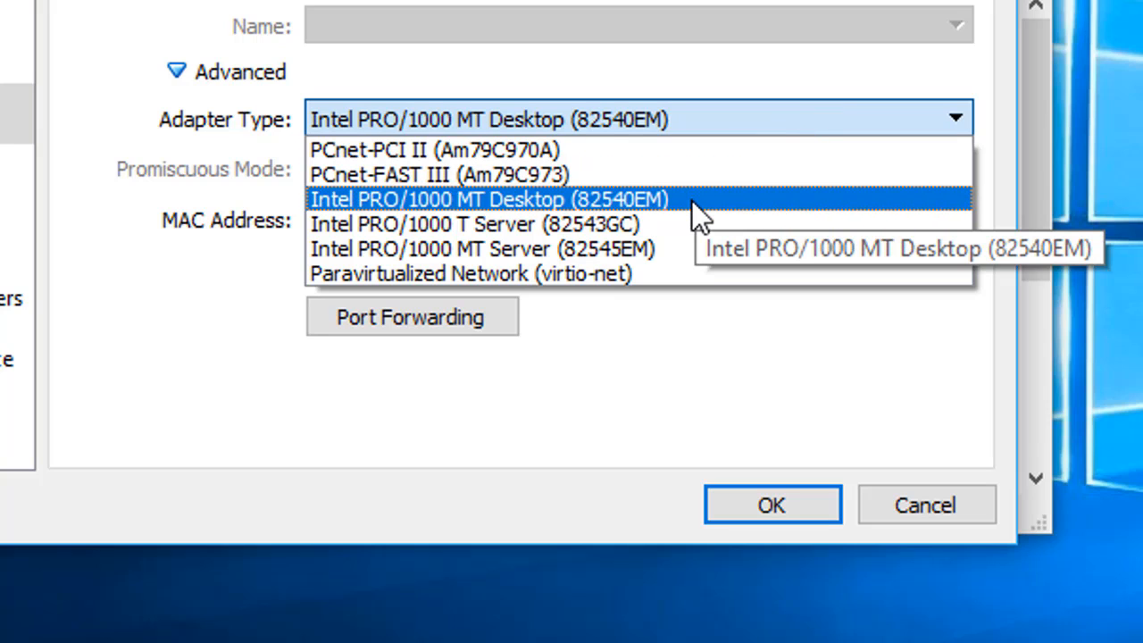
{"action": "left_click", "coordinate": [287, 329]}
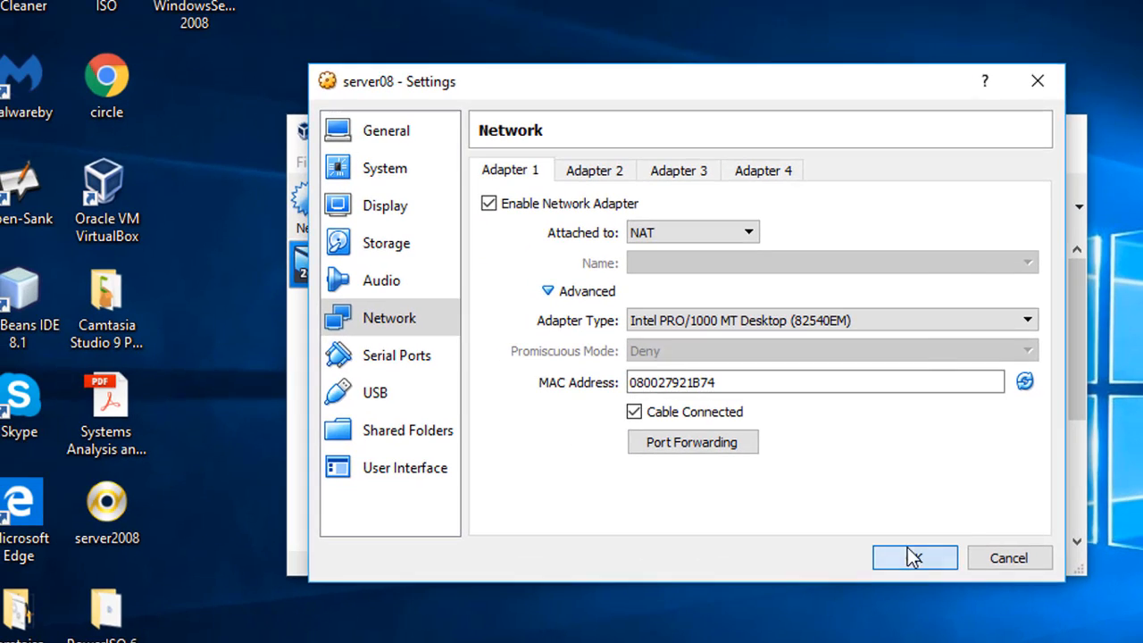
Step: Save the network settings and power on server08
{"action": "left_click", "coordinate": [883, 546]}
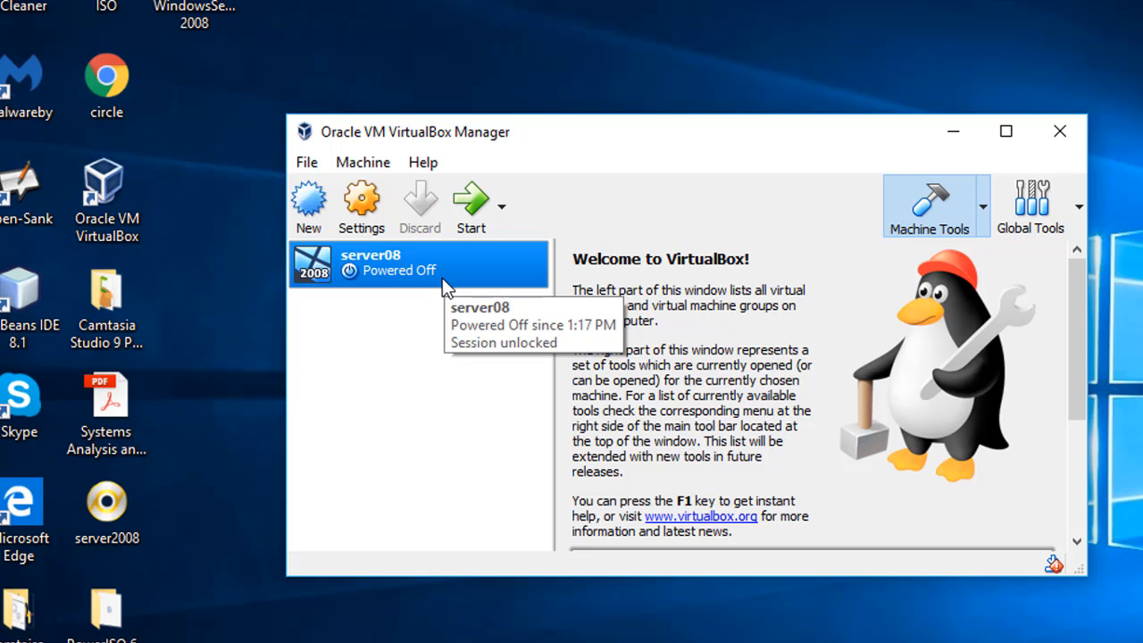
{"action": "left_click", "coordinate": [473, 215]}
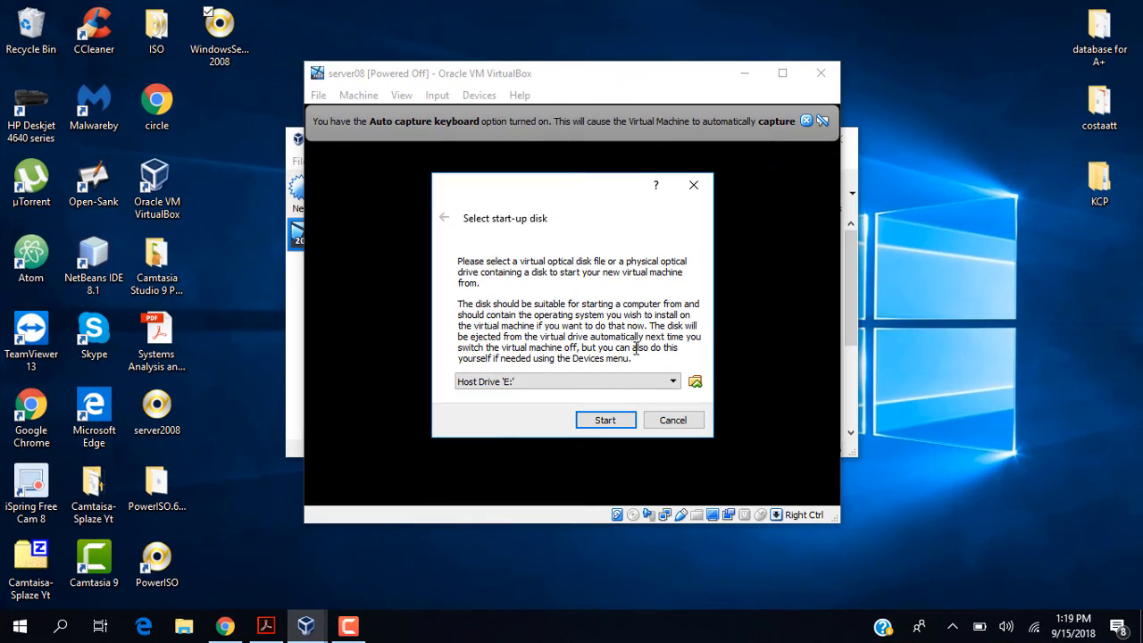
{"action": "left_click", "coordinate": [675, 383]}
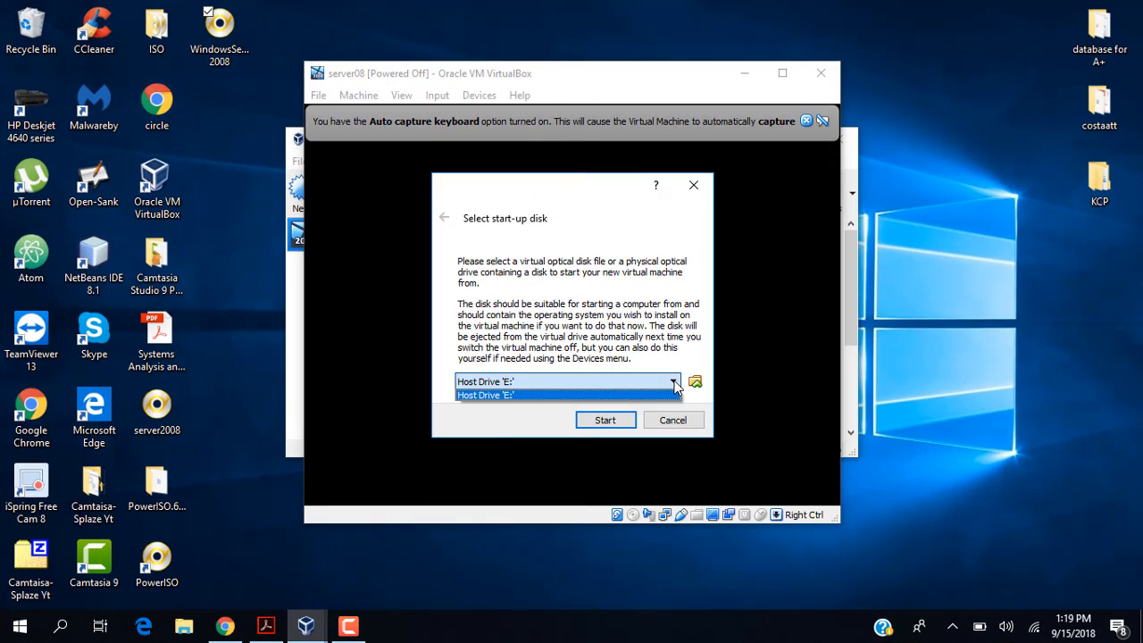
{"action": "left_click", "coordinate": [674, 382]}
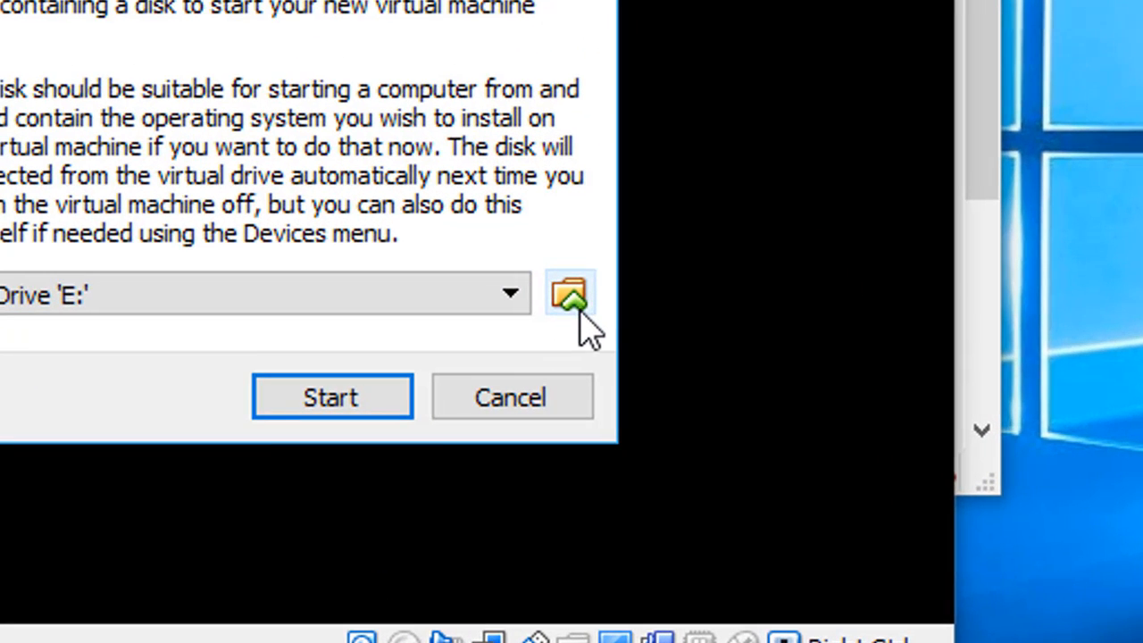
Step: Pick WindowsServer 2008 from the Desktop as the start-up disk and boot from it
{"action": "left_click", "coordinate": [572, 296]}
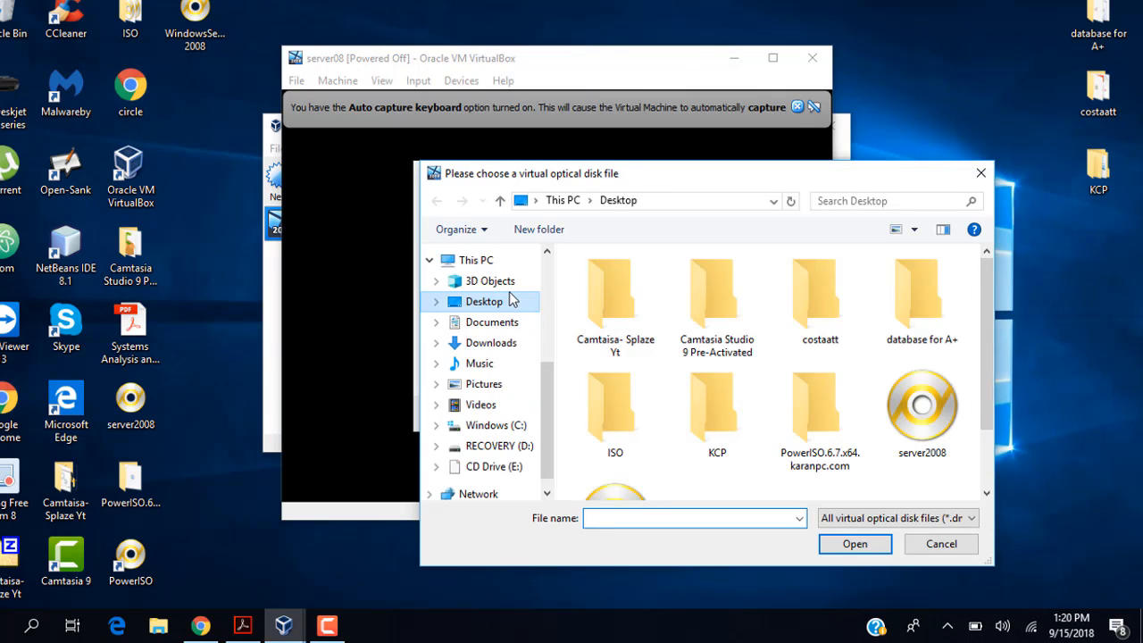
{"action": "left_click", "coordinate": [504, 305]}
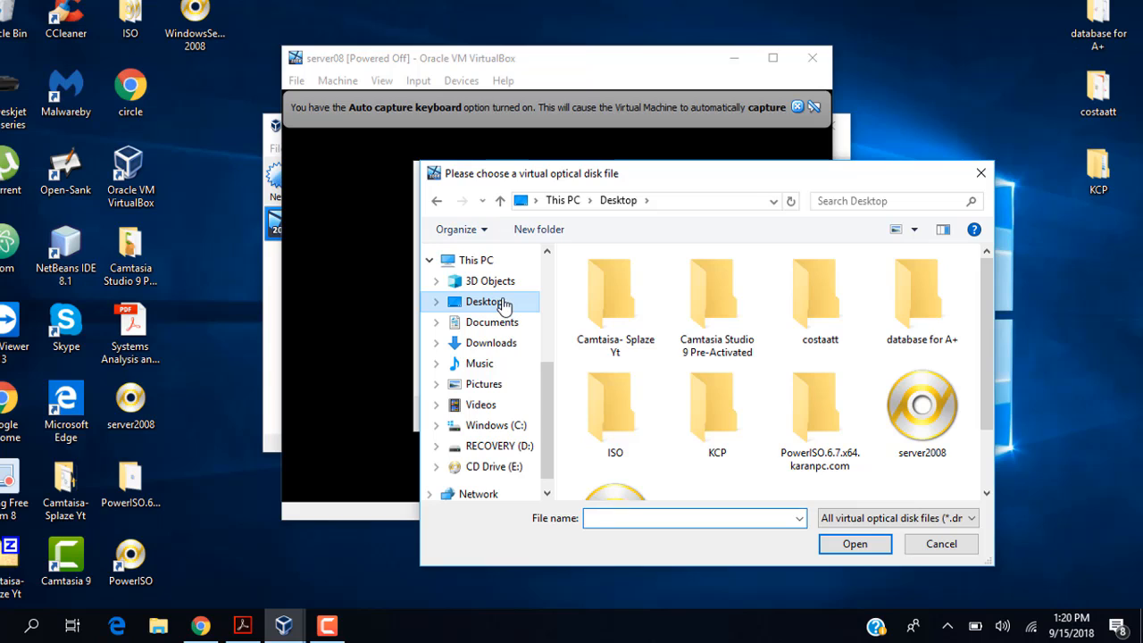
{"action": "scroll", "coordinate": [751, 436], "scroll_direction": "down", "scroll_amount": 1}
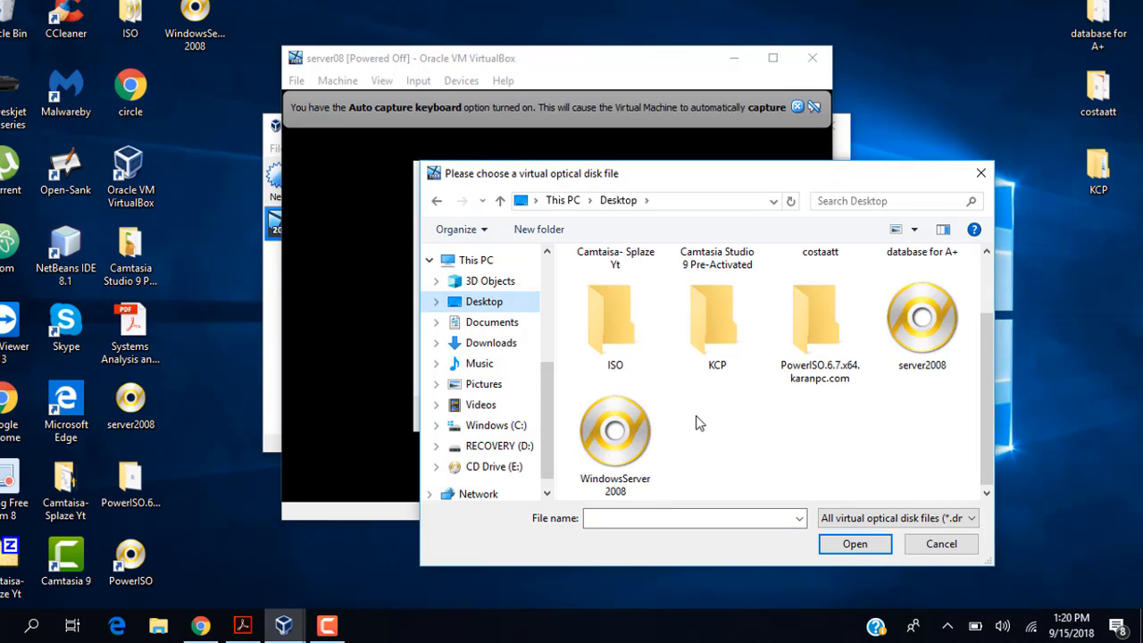
{"action": "left_click", "coordinate": [614, 436]}
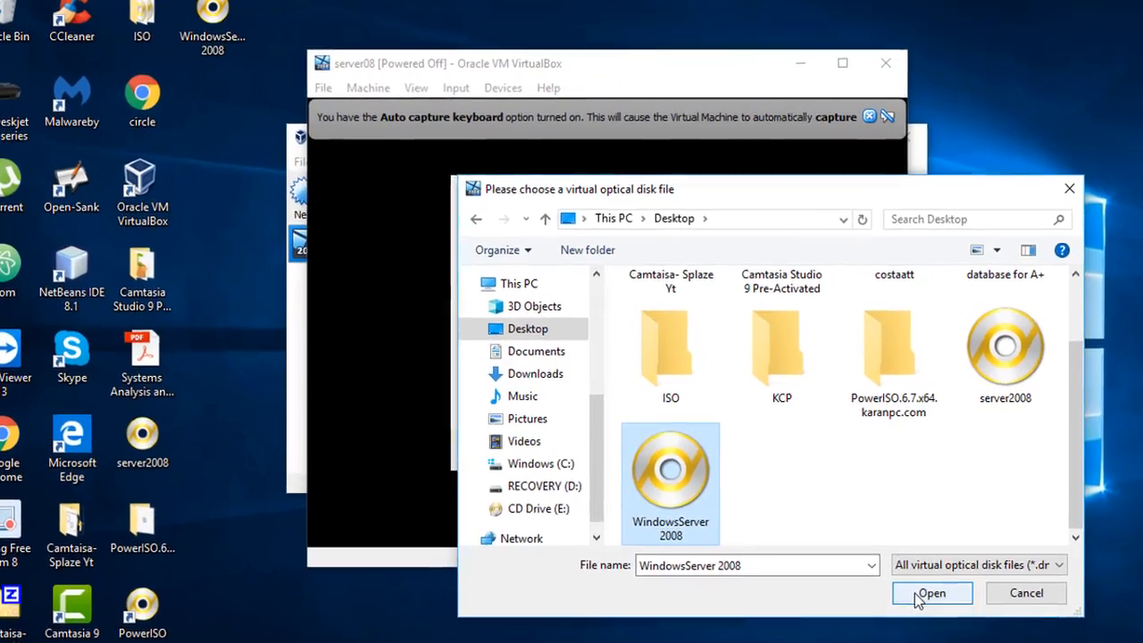
{"action": "left_click", "coordinate": [858, 559]}
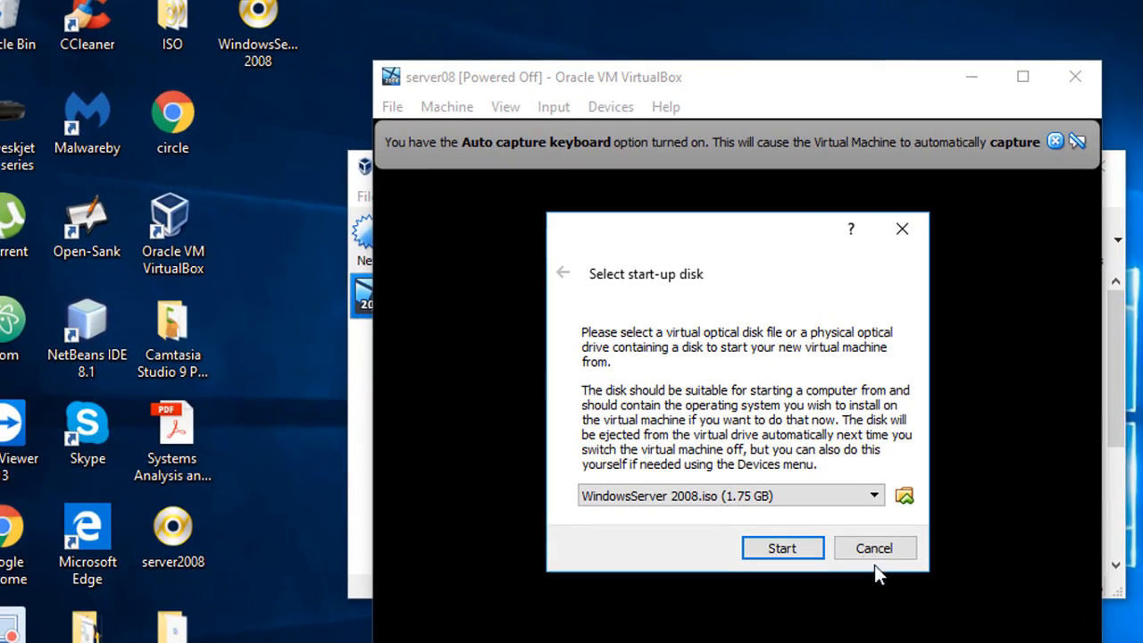
{"action": "left_click", "coordinate": [786, 545]}
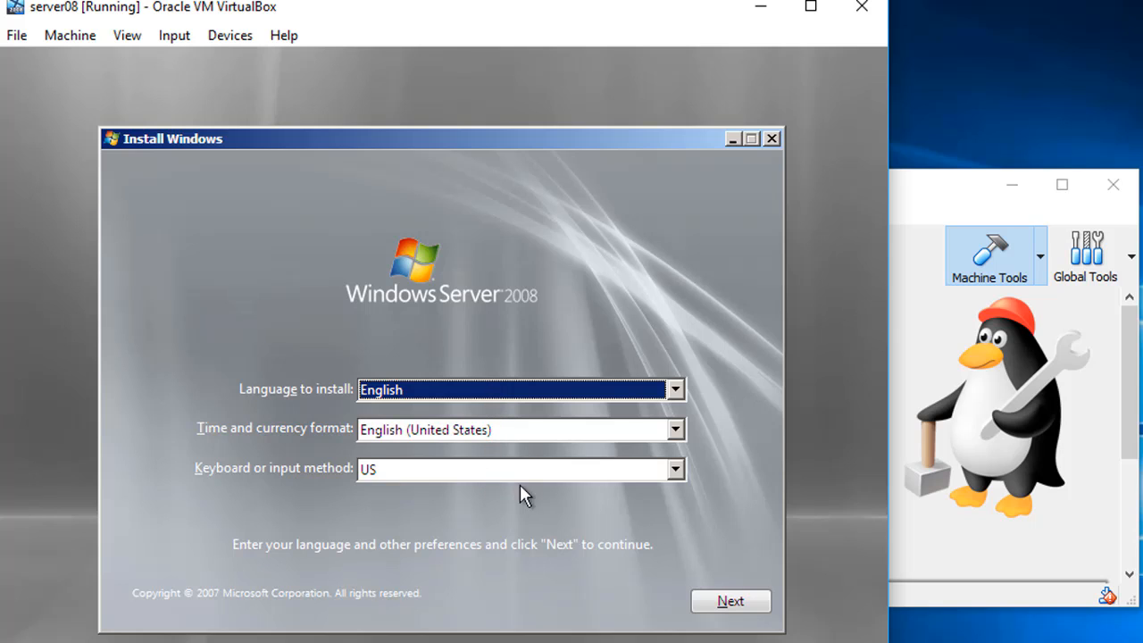
Step: Keep the default language, start the install, and choose Windows Server 2008 Enterprise (Full Installation)
{"action": "left_click", "coordinate": [733, 604]}
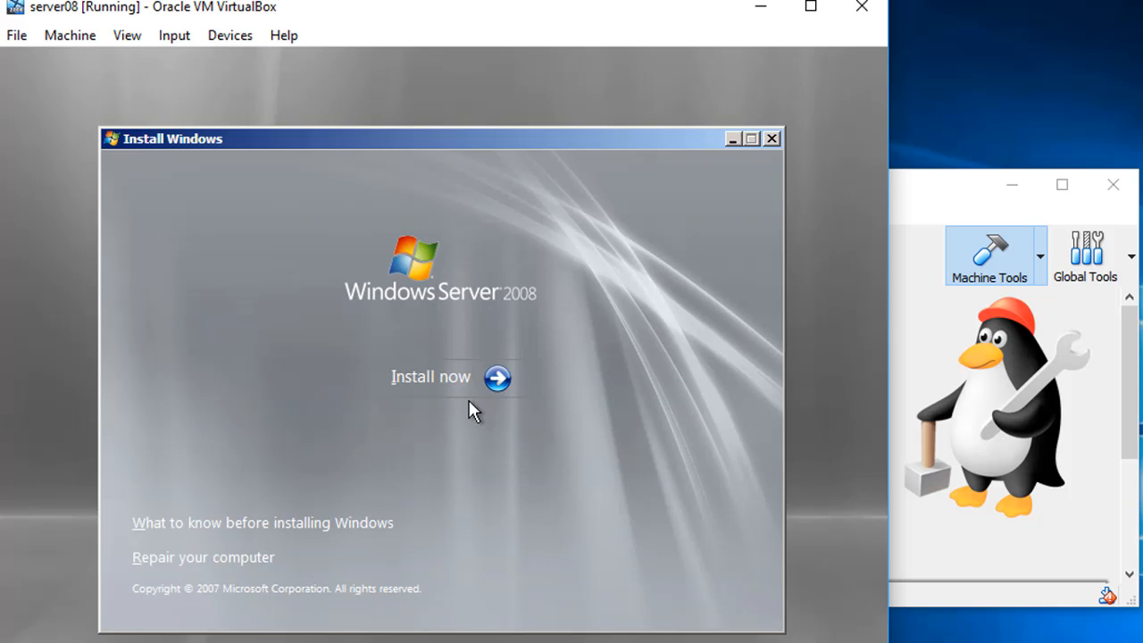
{"action": "left_click", "coordinate": [462, 375]}
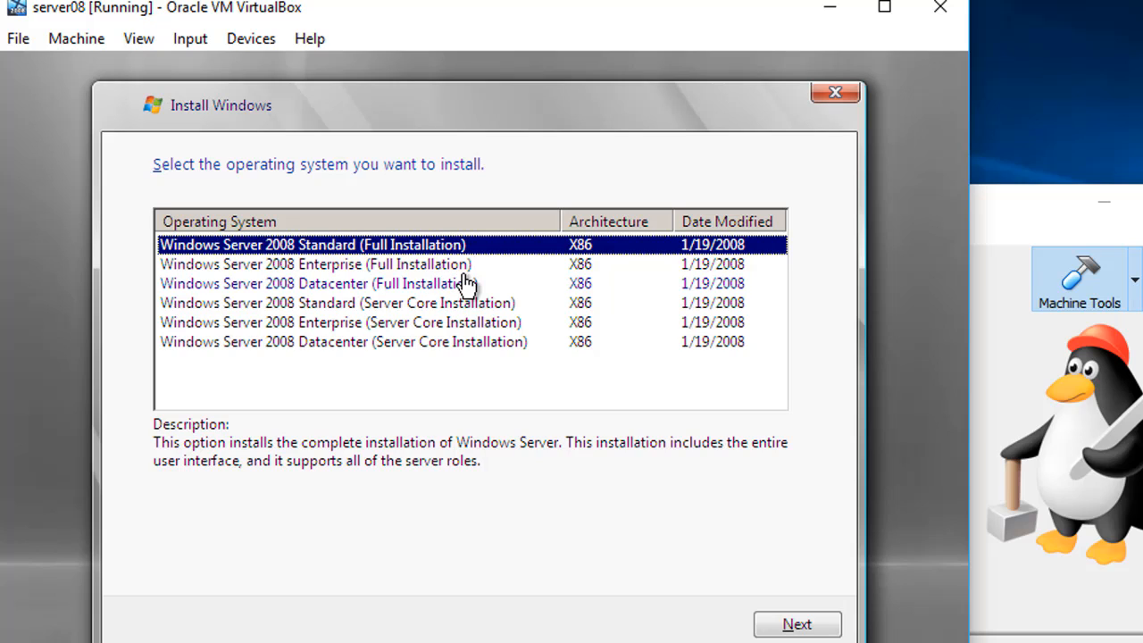
{"action": "left_click", "coordinate": [453, 268]}
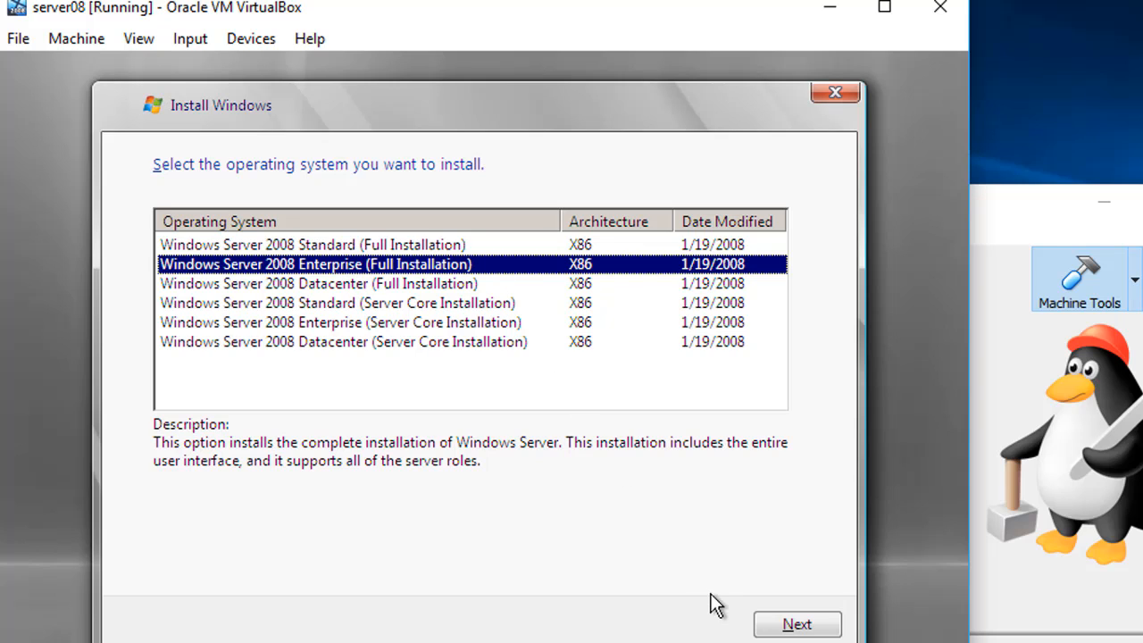
{"action": "left_click", "coordinate": [798, 626]}
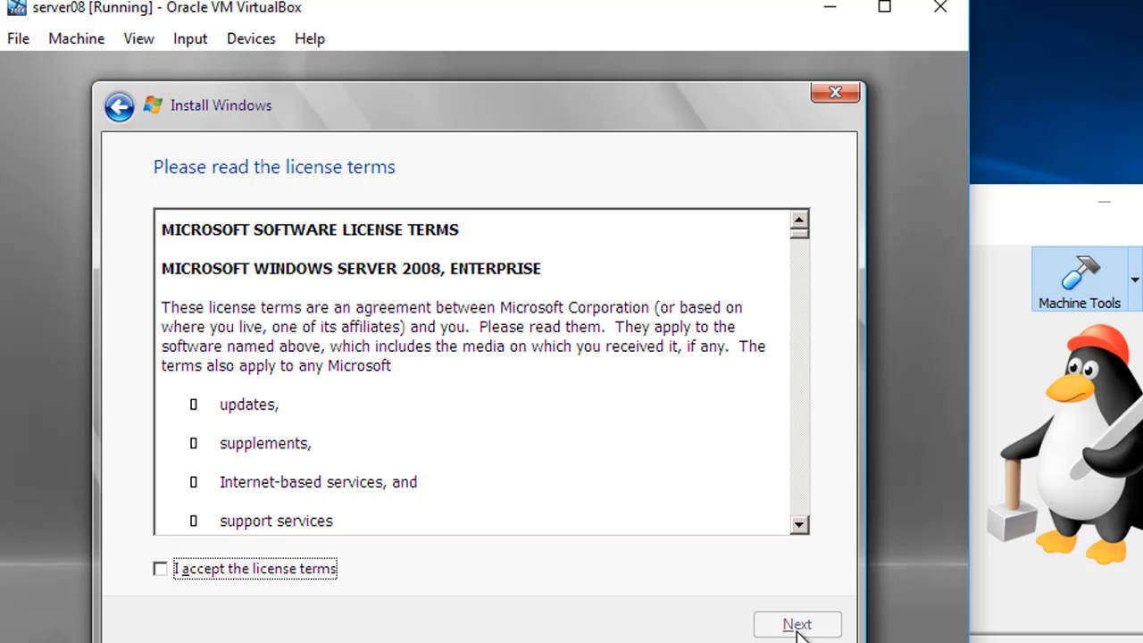
Step: Accept the license and do a Custom (advanced) install onto Disk 0 Unallocated Space
{"action": "left_click", "coordinate": [160, 570]}
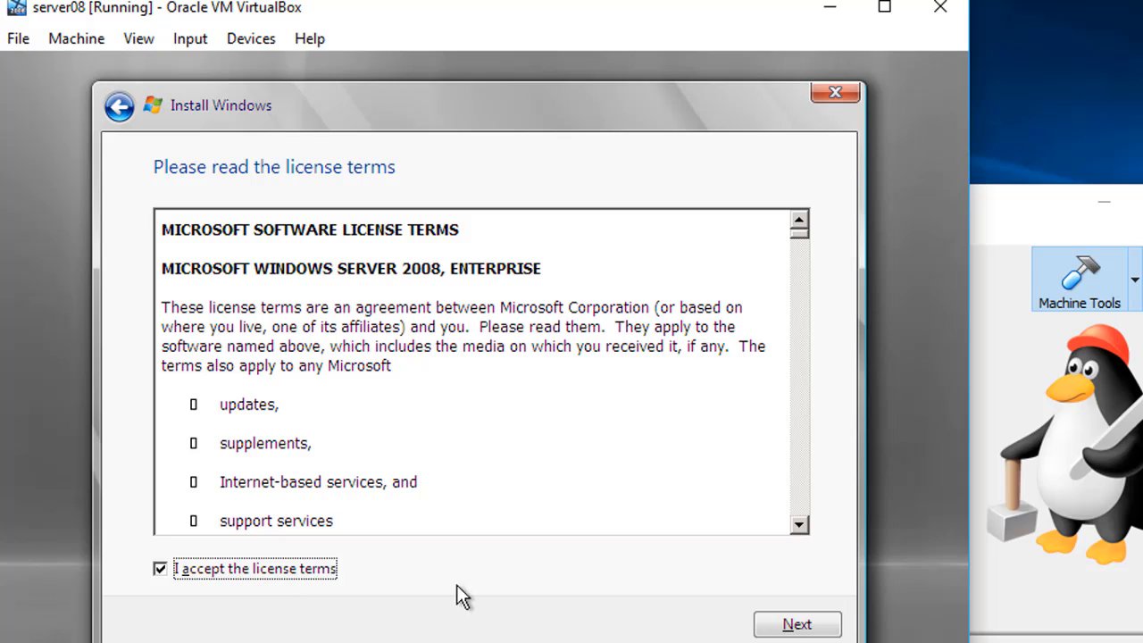
{"action": "left_click", "coordinate": [789, 629]}
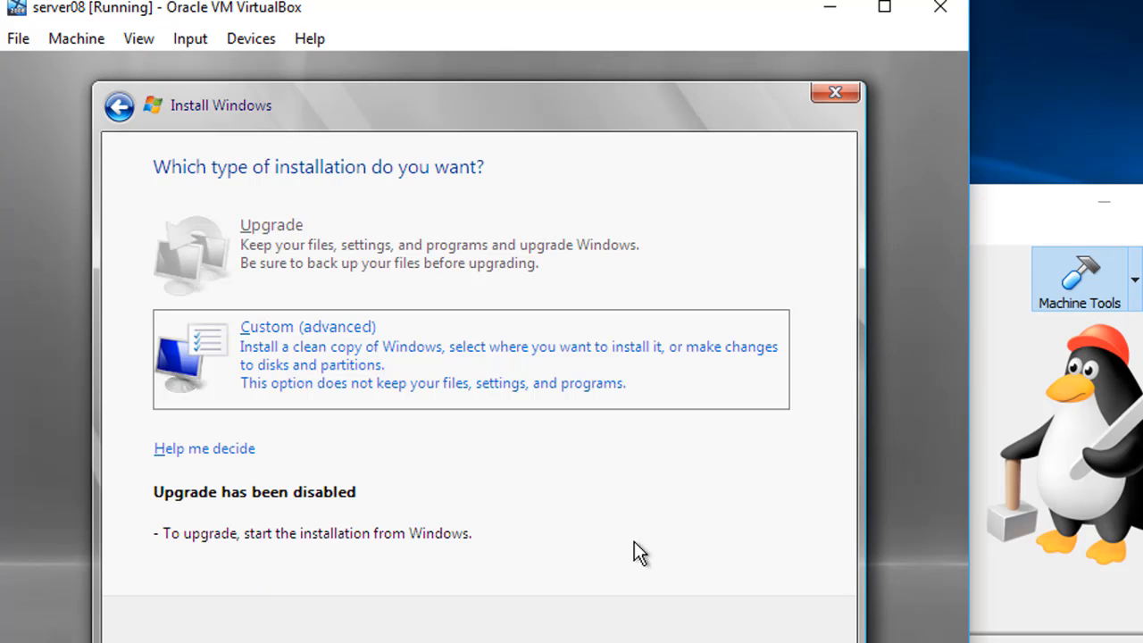
{"action": "left_click", "coordinate": [335, 345]}
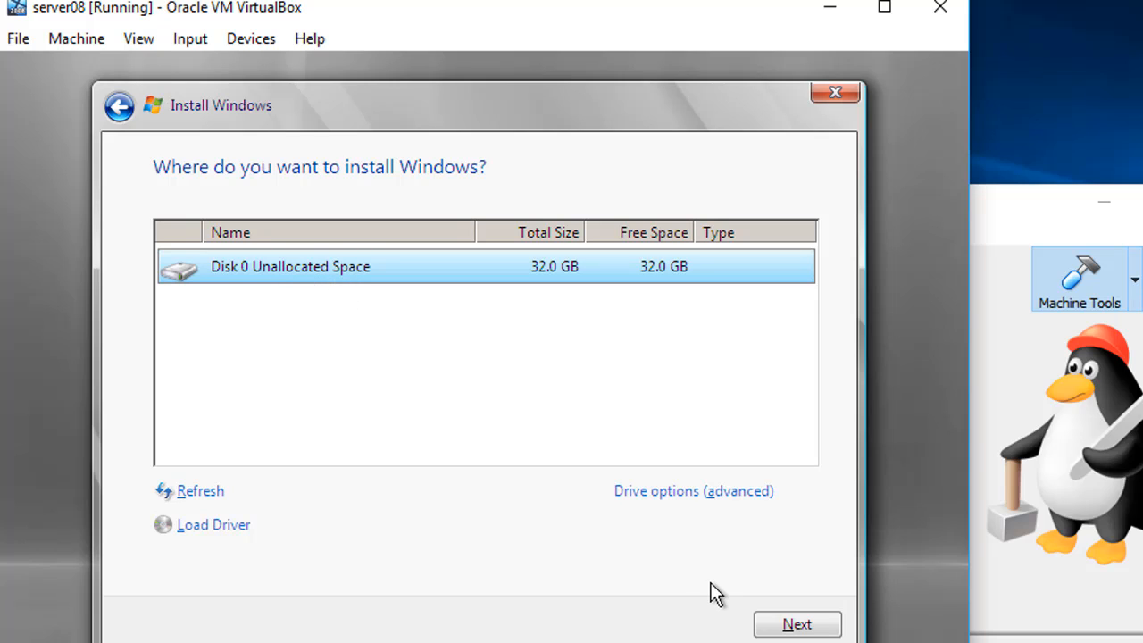
{"action": "left_click", "coordinate": [789, 628]}
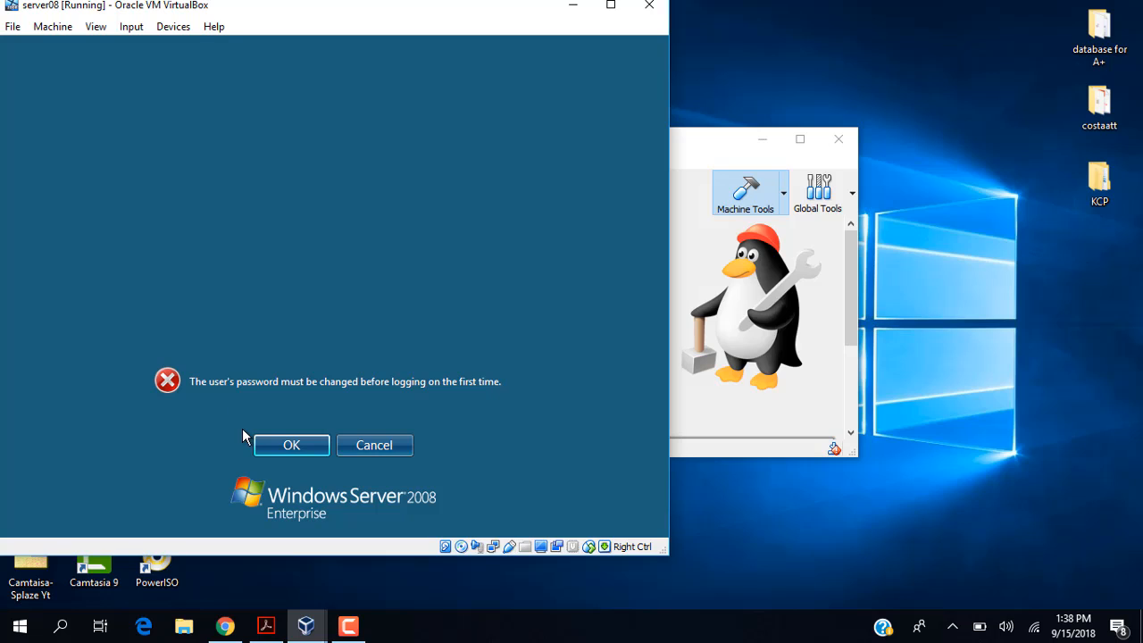
Step: Enter and confirm a new Administrator password, then acknowledge the password-changed notice
{"action": "left_click", "coordinate": [293, 449]}
{"action": "type", "text": "P@ssw0"}
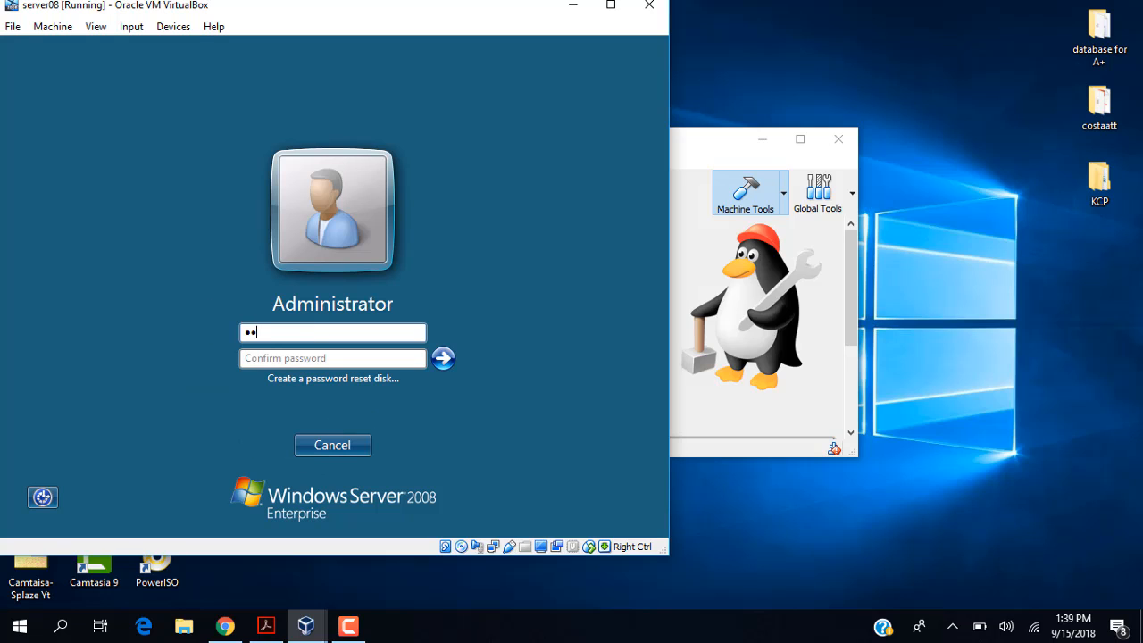
{"action": "type", "text": "rd"}
{"action": "key", "text": "Tab"}
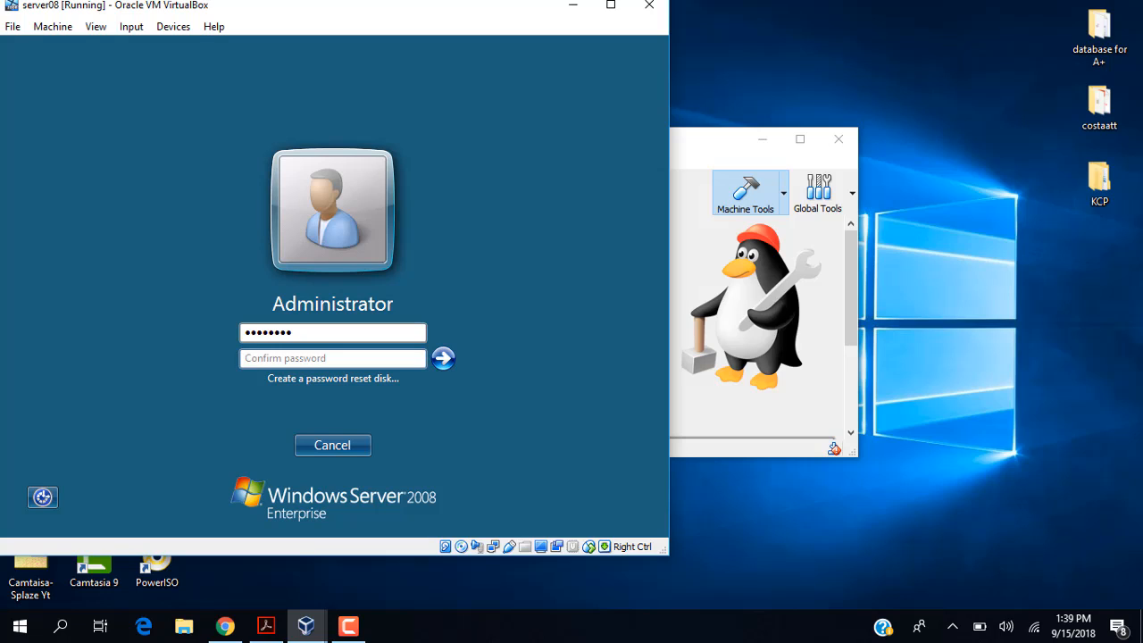
{"action": "type", "text": "P@ssw"}
{"action": "type", "text": "ord"}
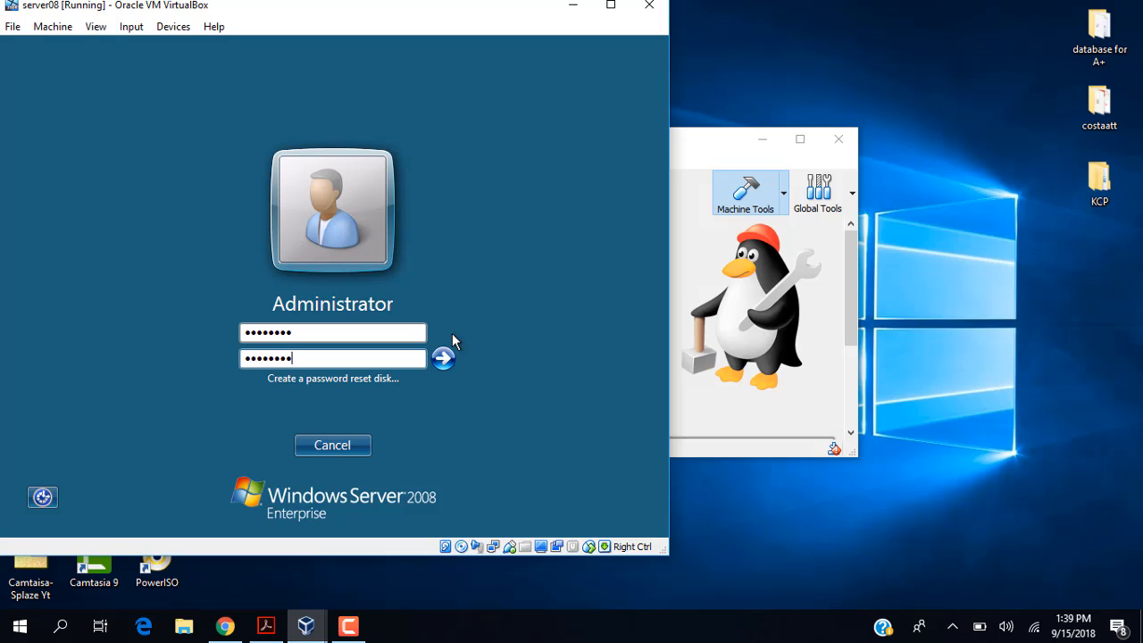
{"action": "left_click", "coordinate": [444, 359]}
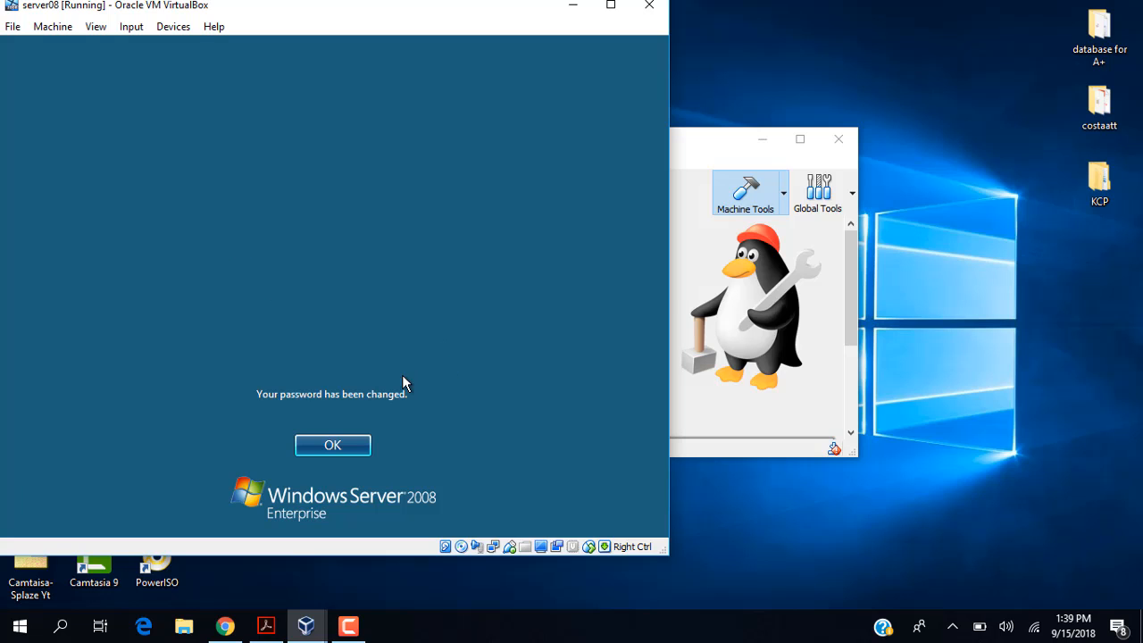
{"action": "left_click", "coordinate": [337, 443]}
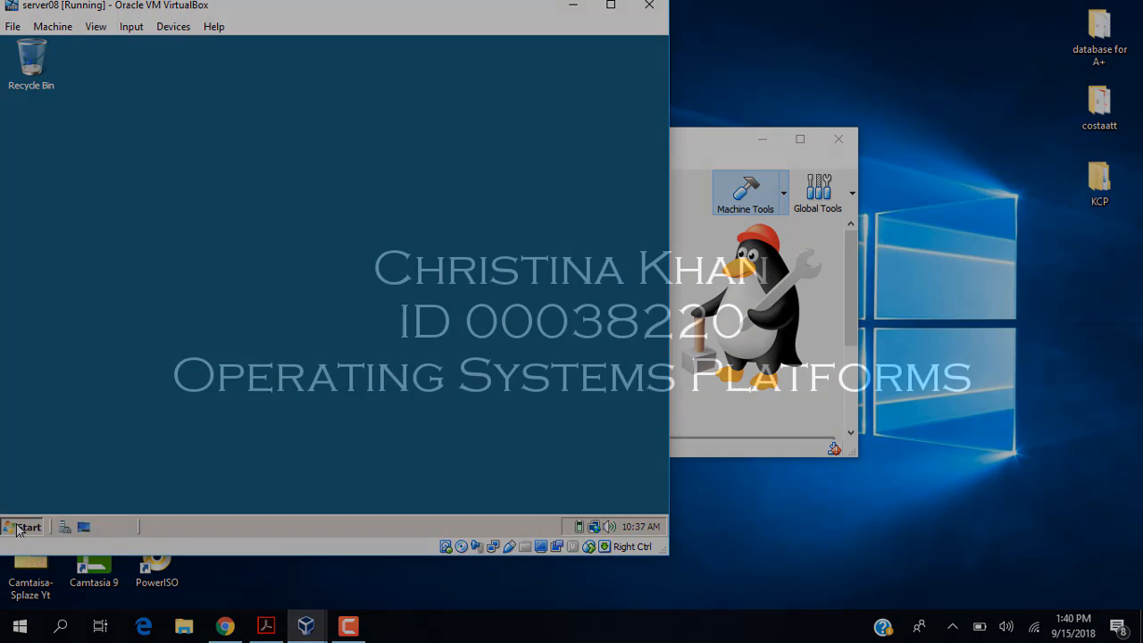
Step: Open the guest's Start menu once the Windows Server 2008 desktop loads
{"action": "left_click", "coordinate": [19, 527]}
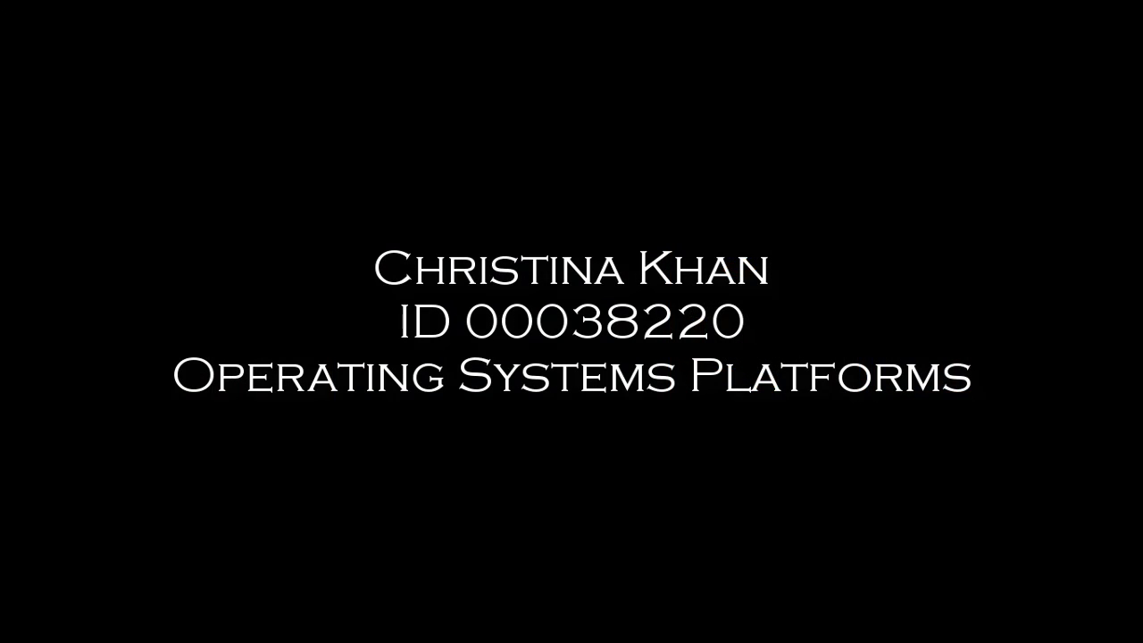